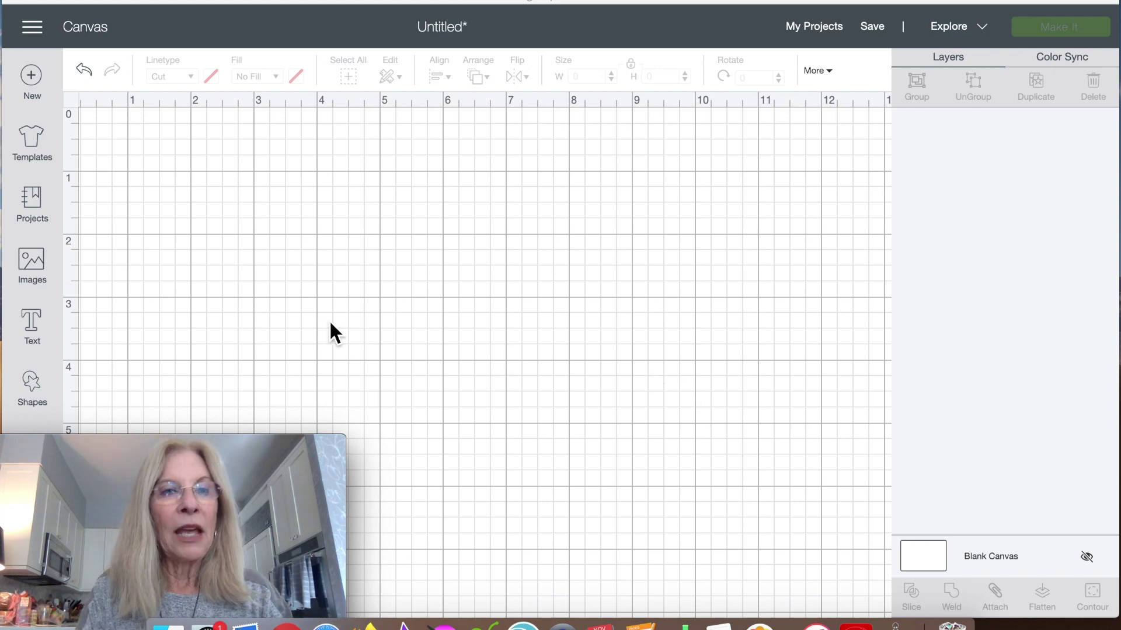
- Search the image library for "christmas lights"
click(33, 272)
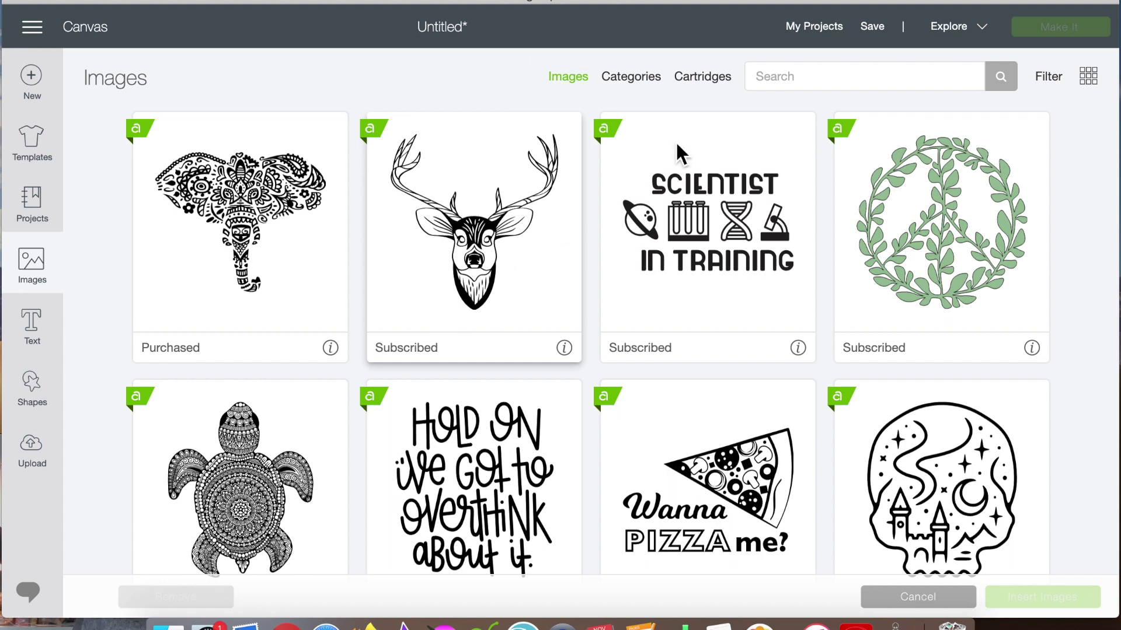
click(784, 88)
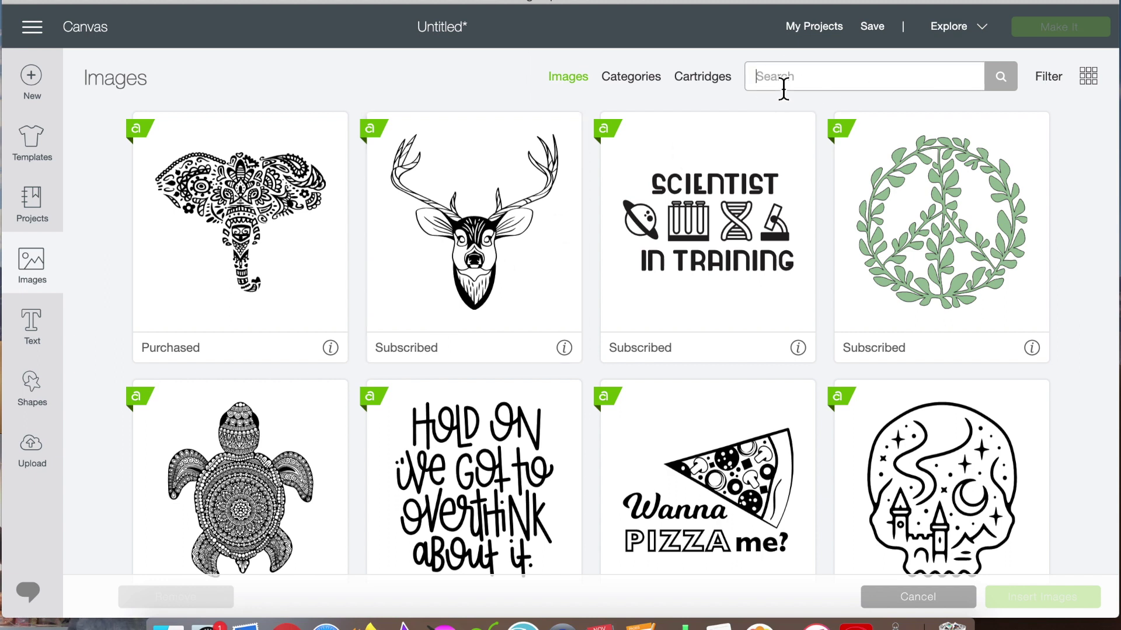
text(christmas lights)
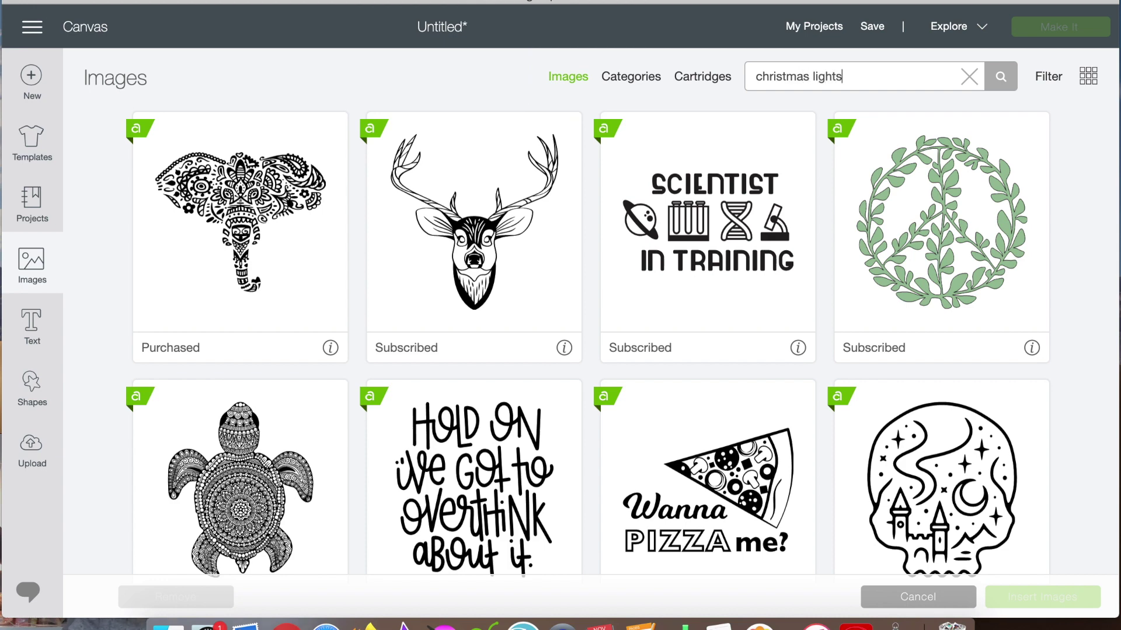
key(Return)
- Insert the "My Favorite Color is Christmas Lights" design with the coloured bulb string onto the canvas
scroll(568, 325, down, 2)
scroll(567, 326, down, 4)
click(500, 398)
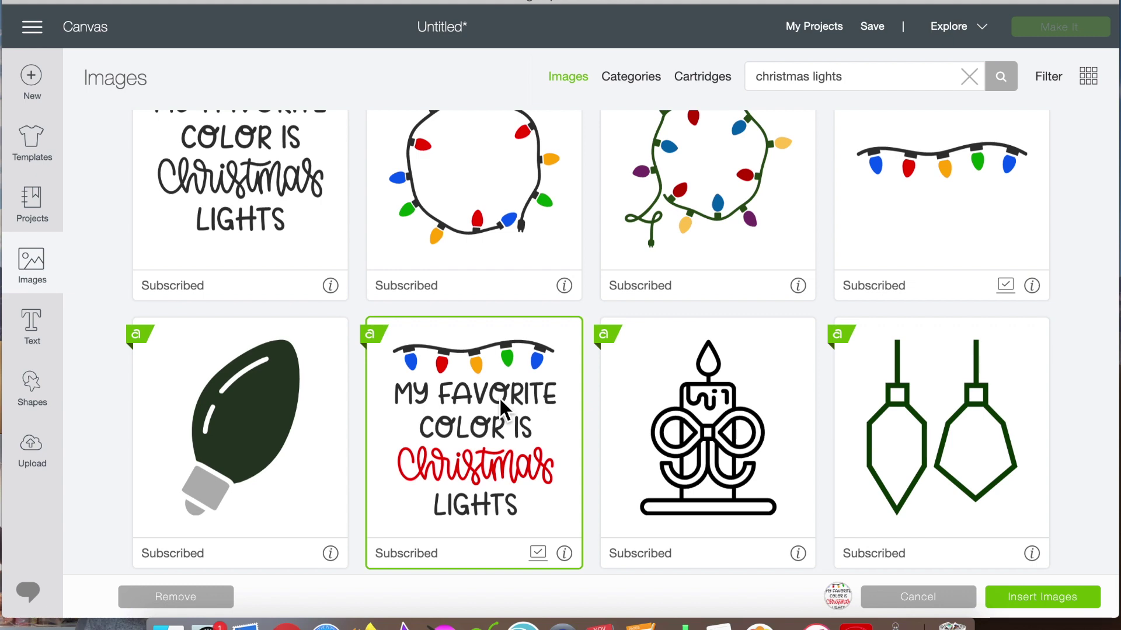
click(1039, 598)
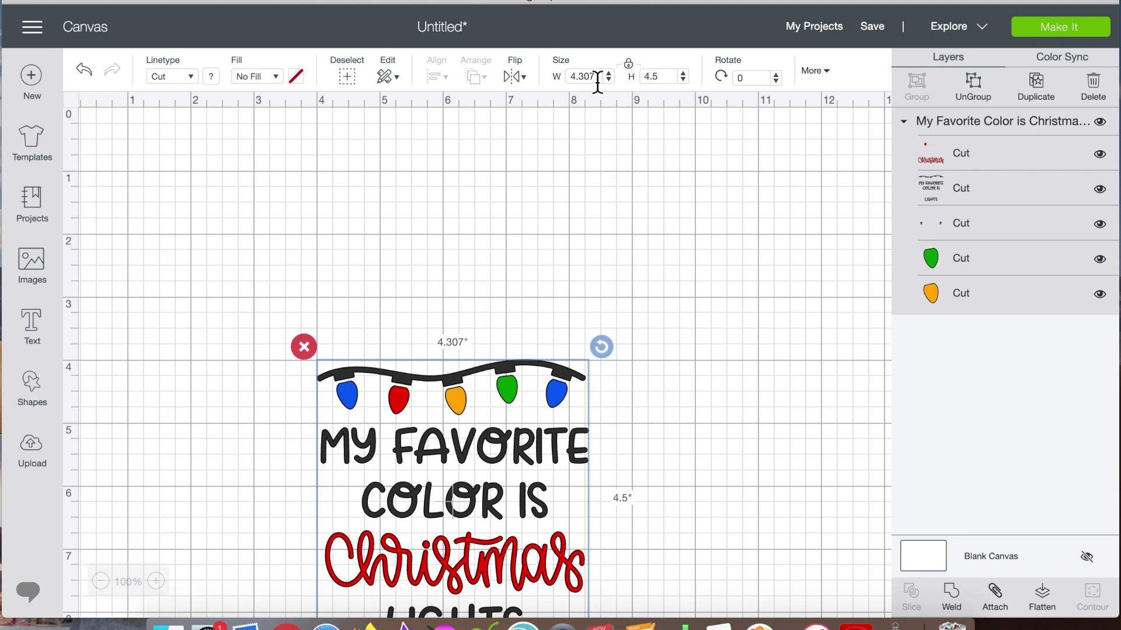
drag(601, 81, 540, 81)
text(6)
click(664, 343)
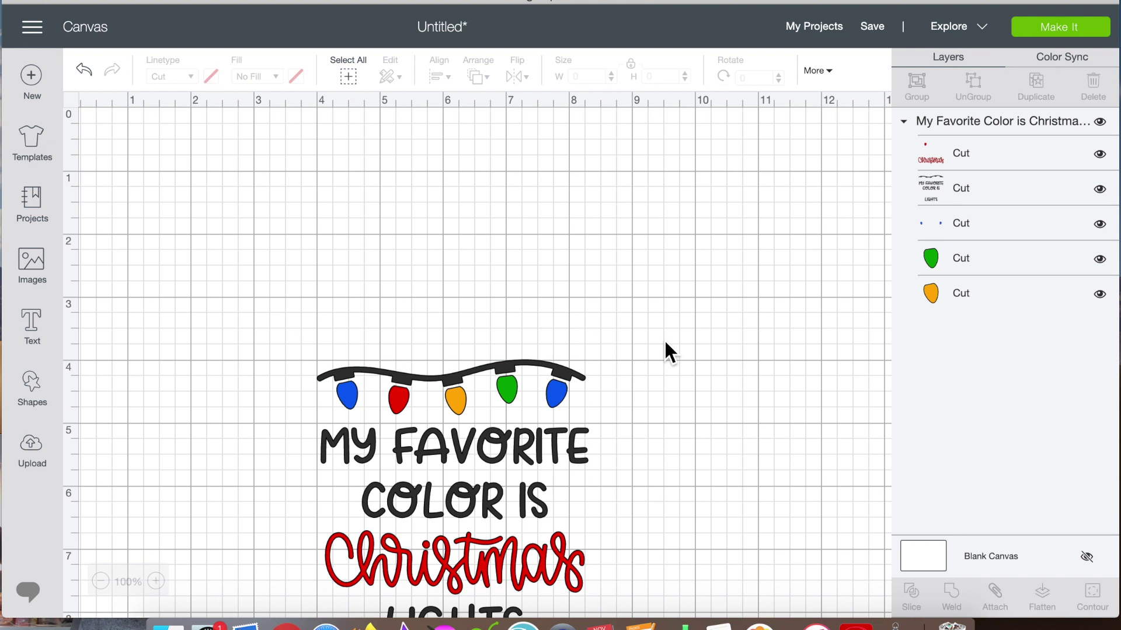
- Set the design's width to 6 inches and move it higher up so the whole artwork is in view
click(543, 389)
click(602, 77)
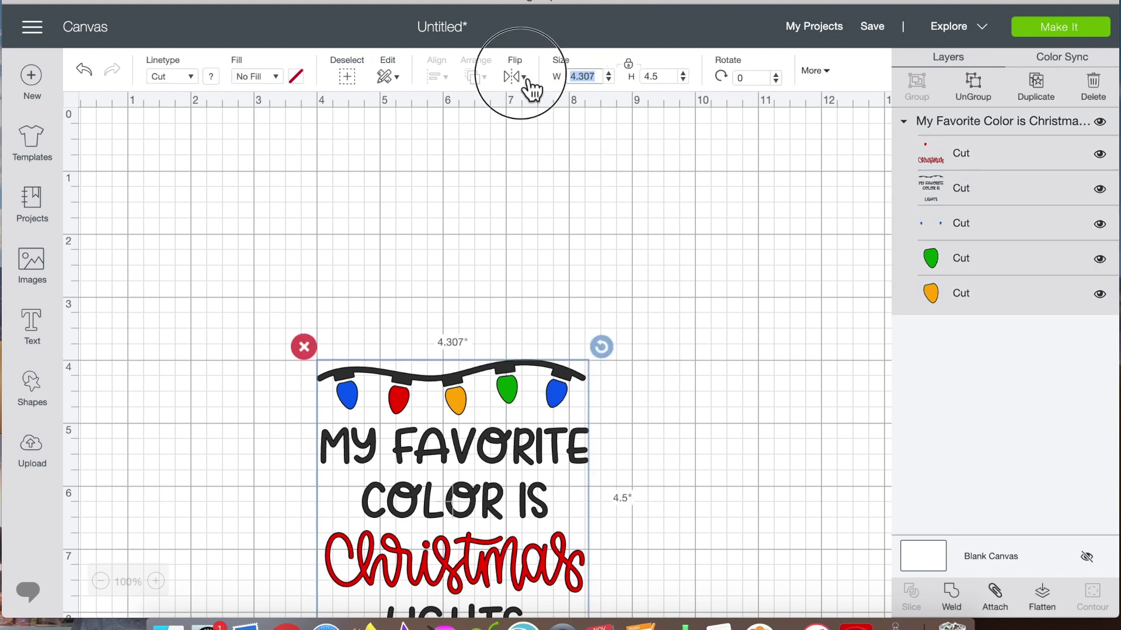
text(6)
key(Return)
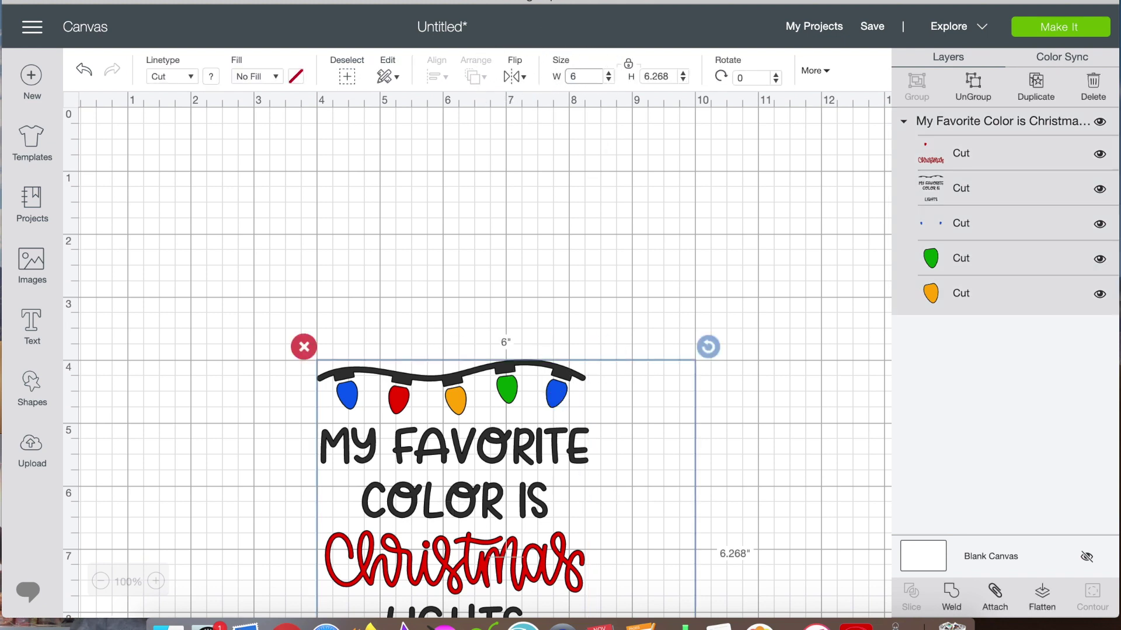
drag(514, 487, 493, 297)
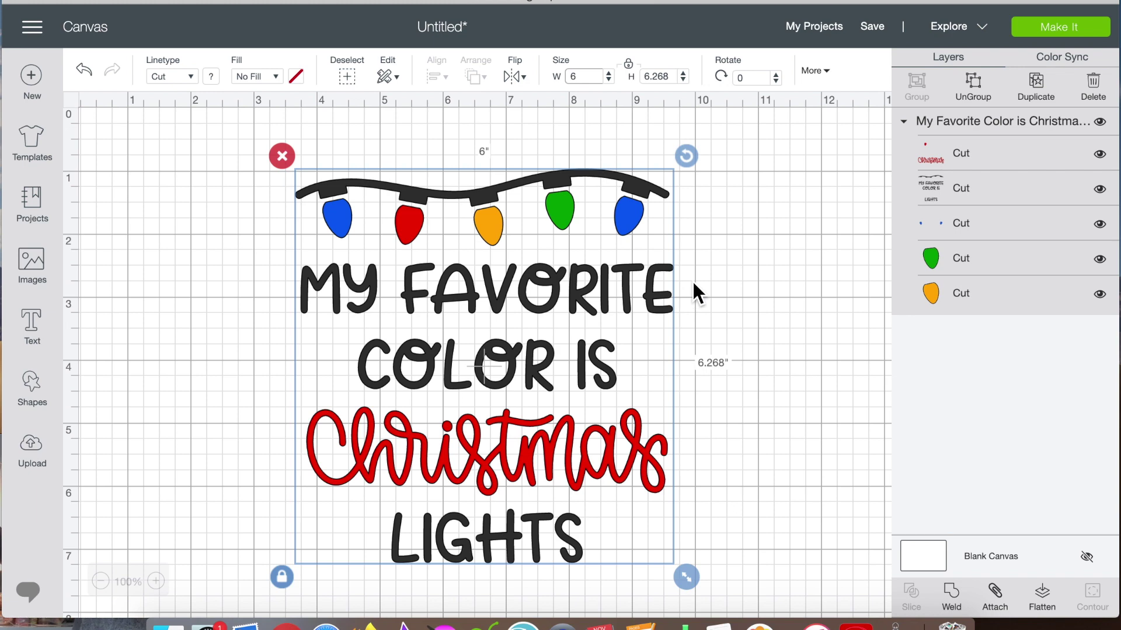
- Duplicate the whole design and hide the original copy
click(1045, 99)
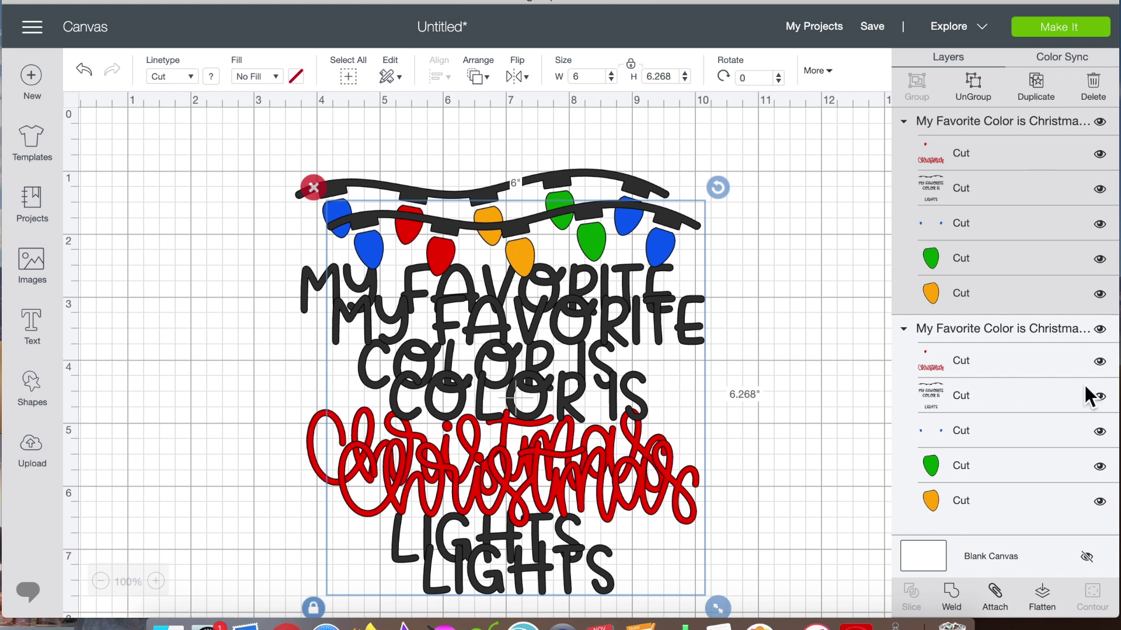
click(1101, 330)
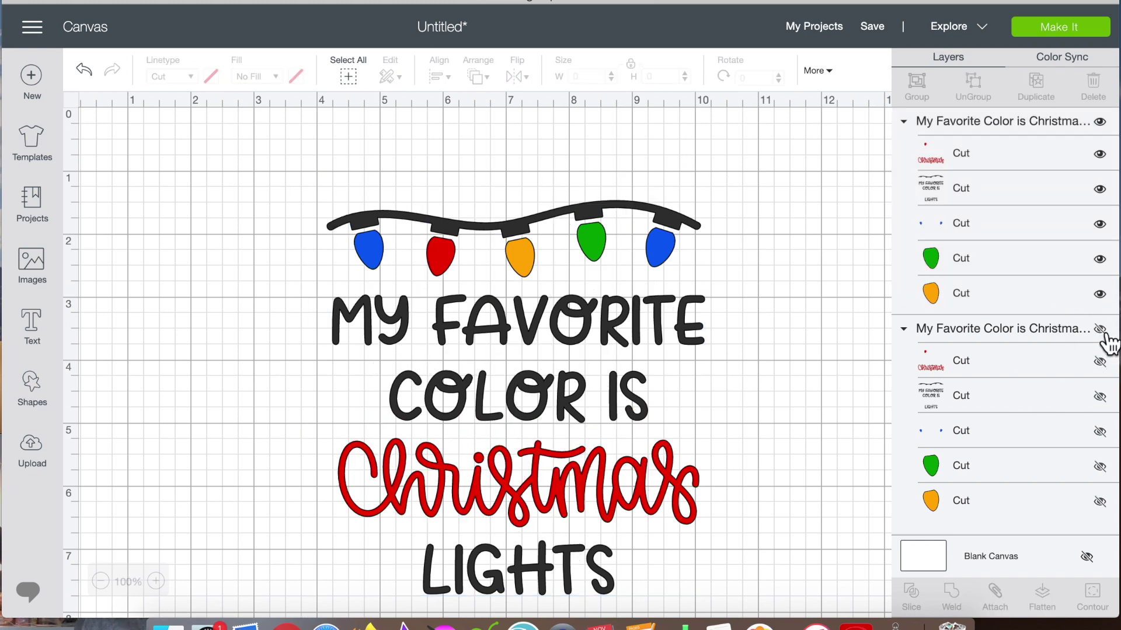
- Ungroup the visible copy and hide its black text, blue, green and orange bulb layers, leaving only the red layer shown
key(super+a)
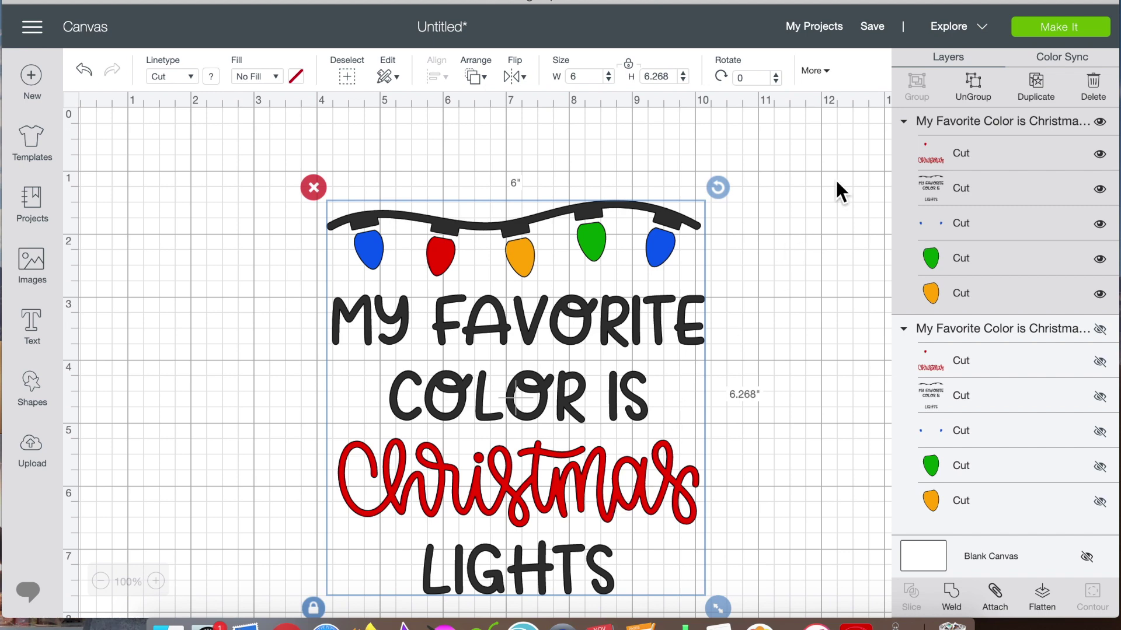
click(983, 95)
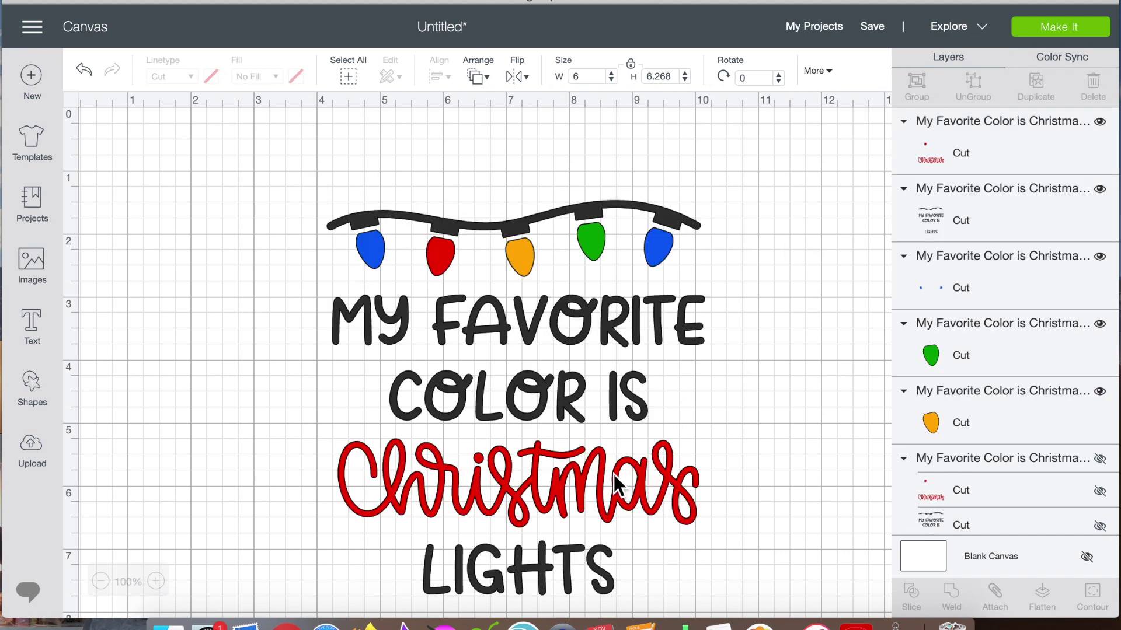
click(1100, 189)
click(1100, 257)
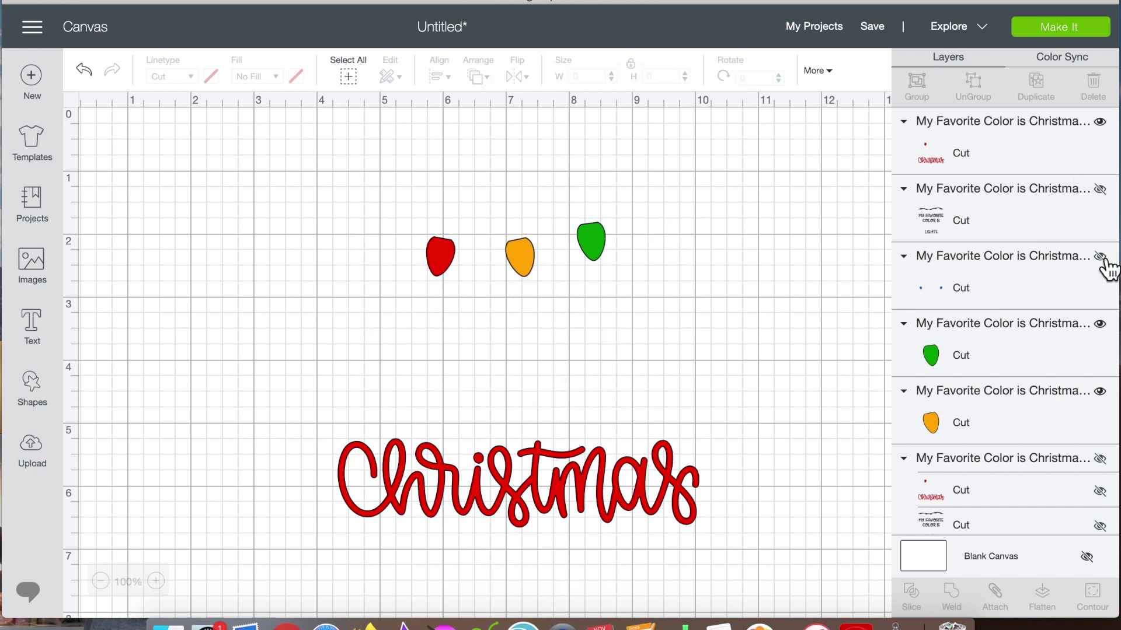
click(1100, 324)
click(1100, 391)
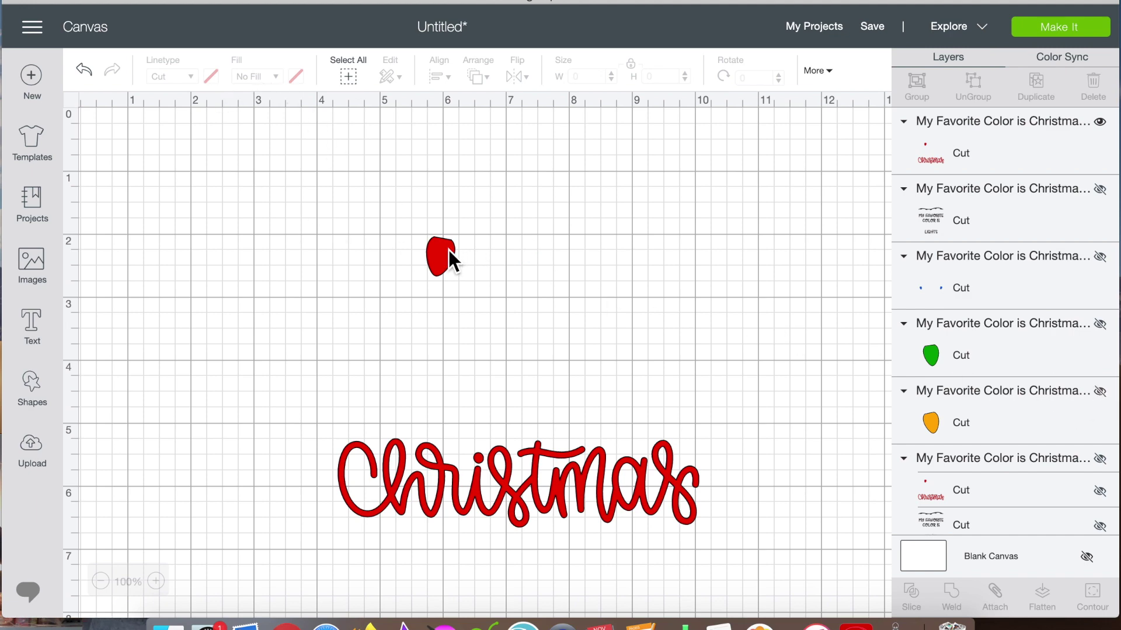
- Recolour the red "Christmas" and bulb layer to the design's green
click(349, 77)
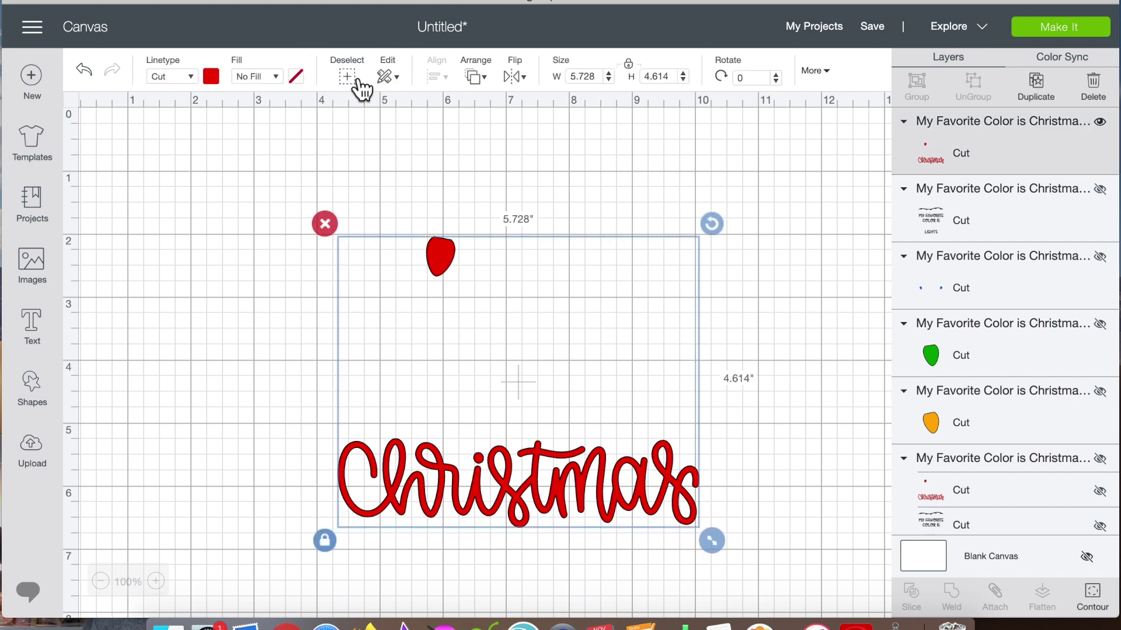
click(211, 76)
click(257, 142)
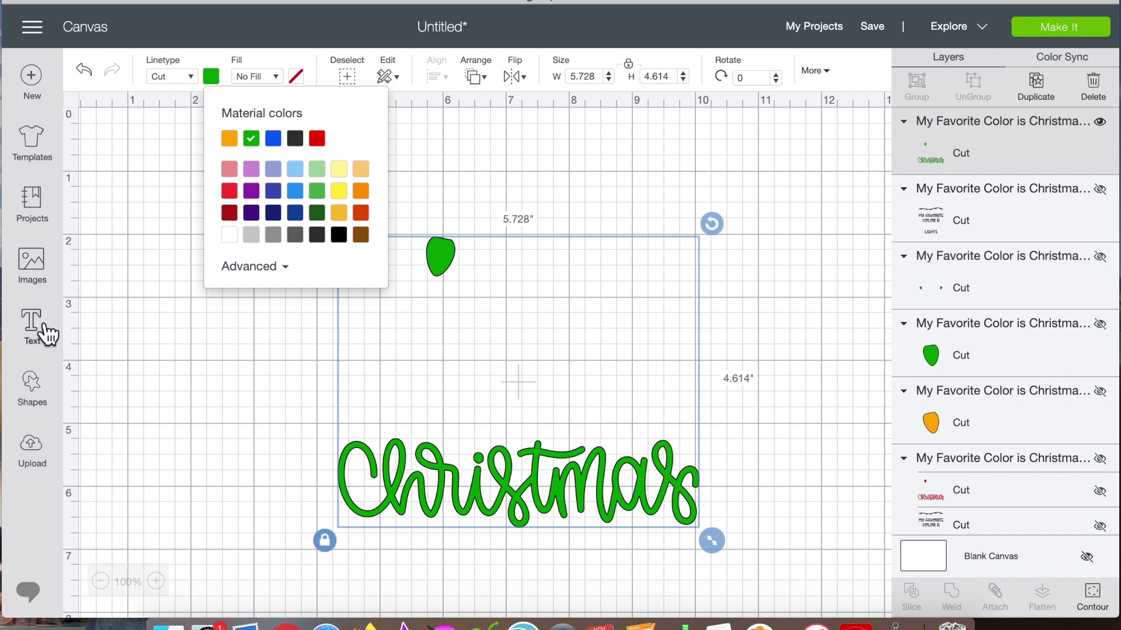
- Add a circle and shrink it to about 1.18 inches across
click(46, 395)
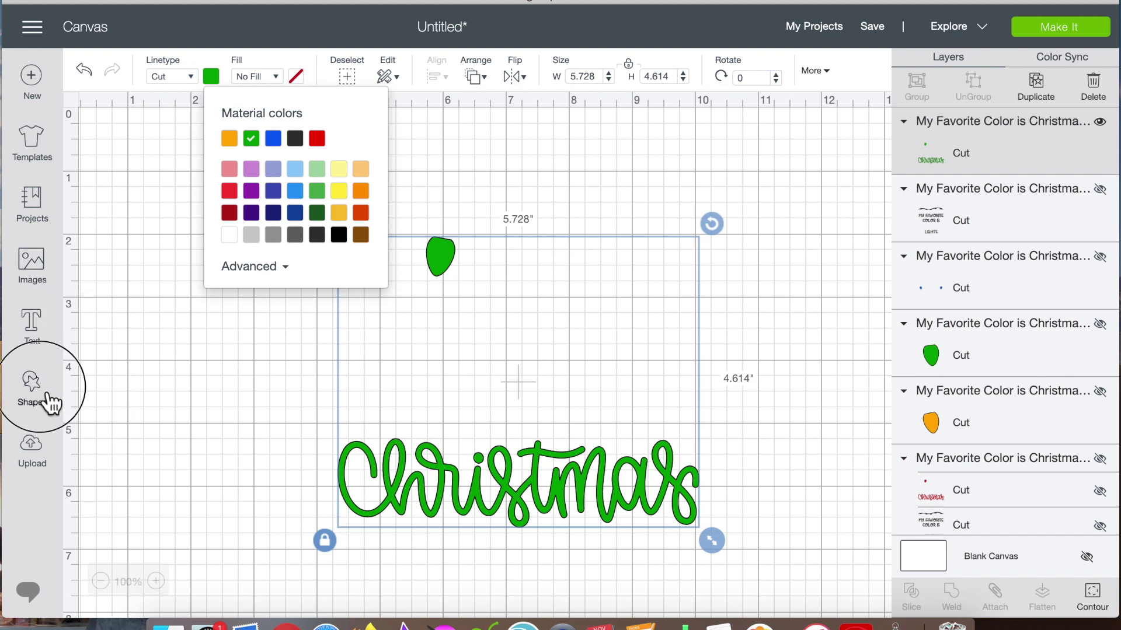
click(164, 286)
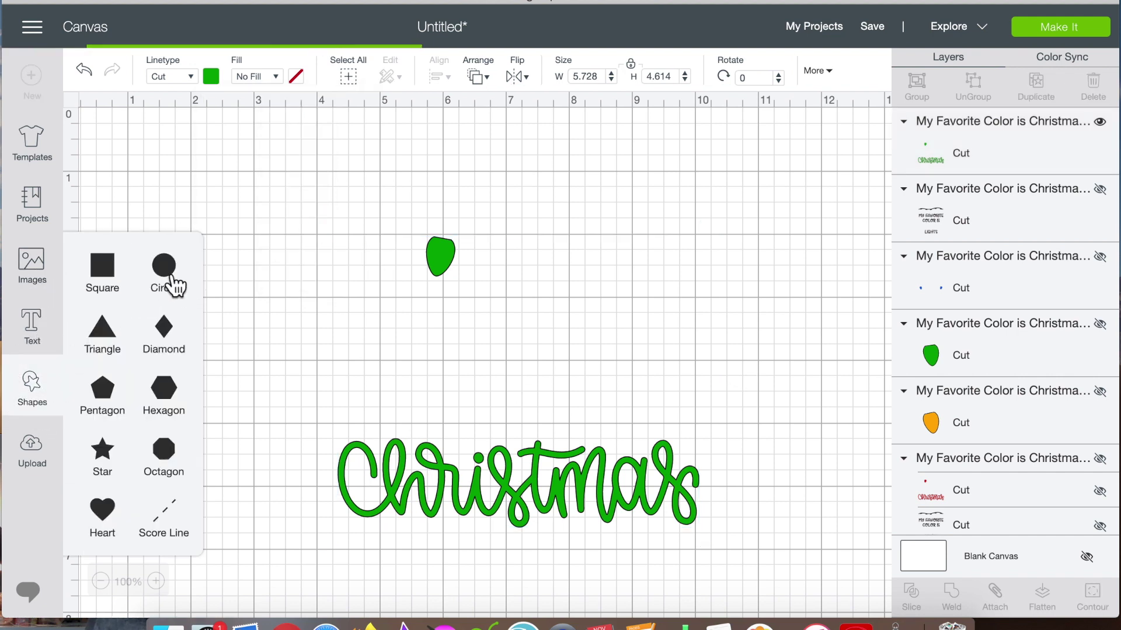
drag(338, 380, 219, 238)
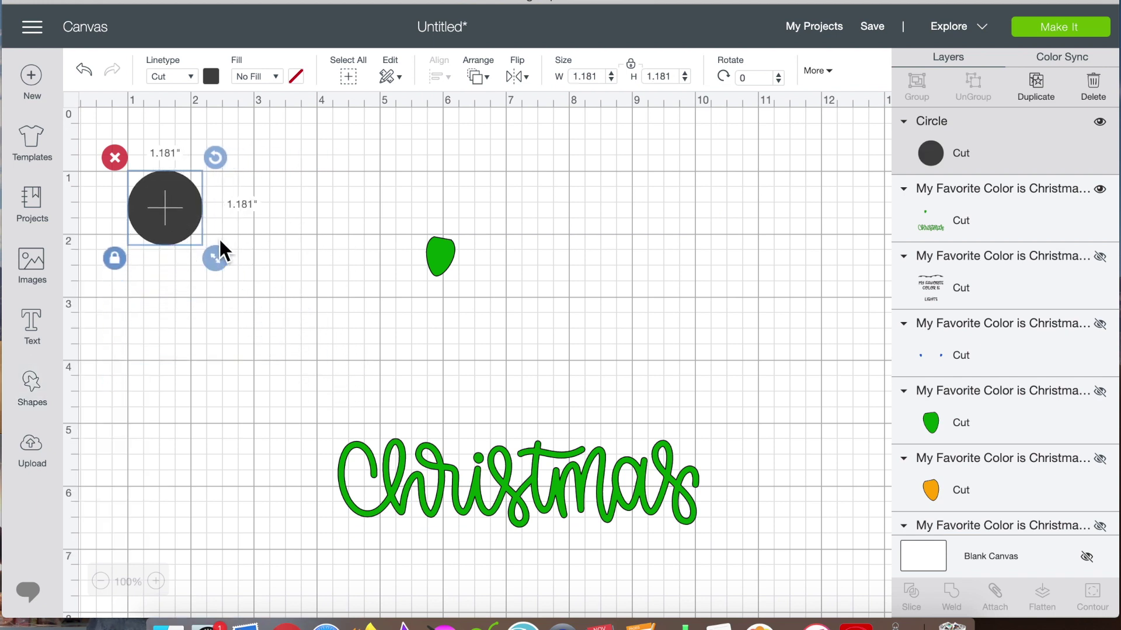
- Send the circle to the back and centre it behind the green bulb
right_click(180, 215)
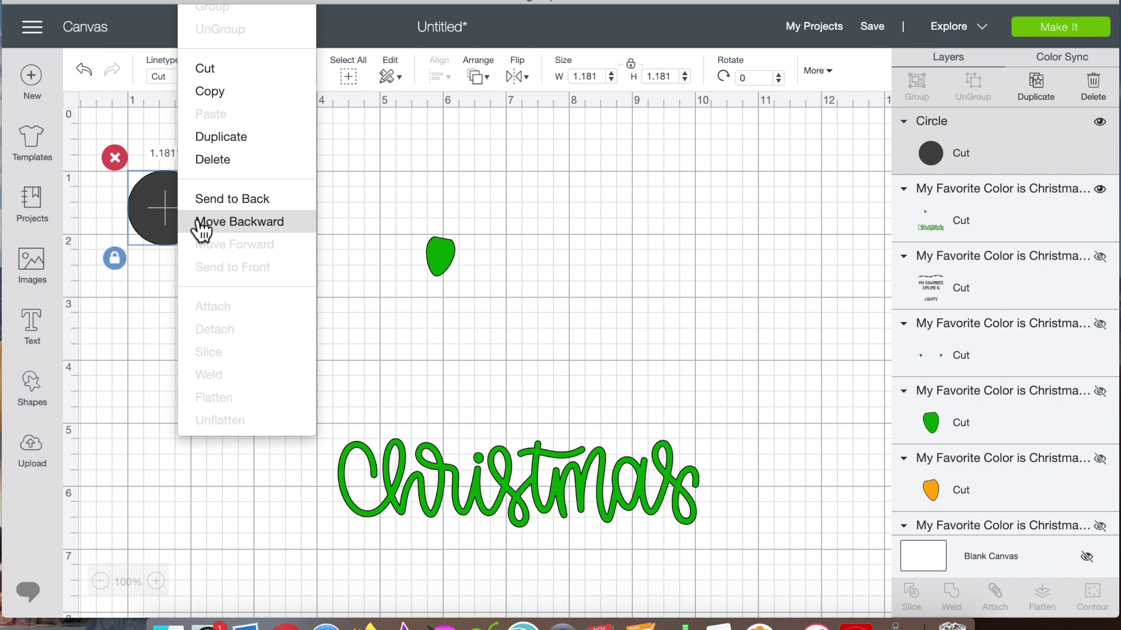
click(197, 199)
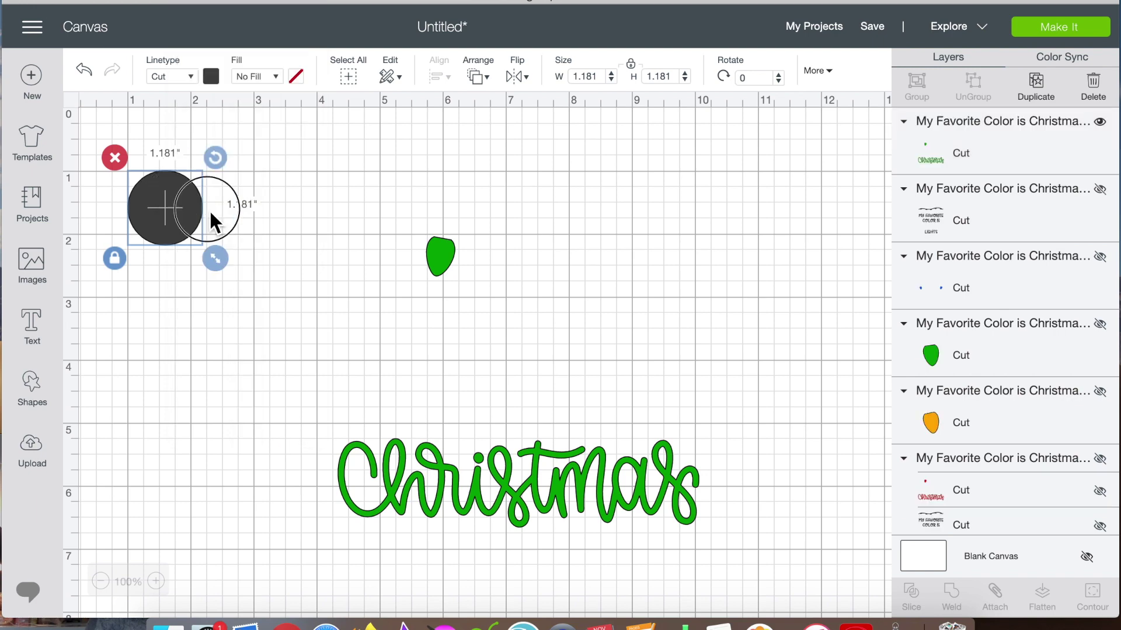
drag(209, 209, 226, 212)
click(227, 213)
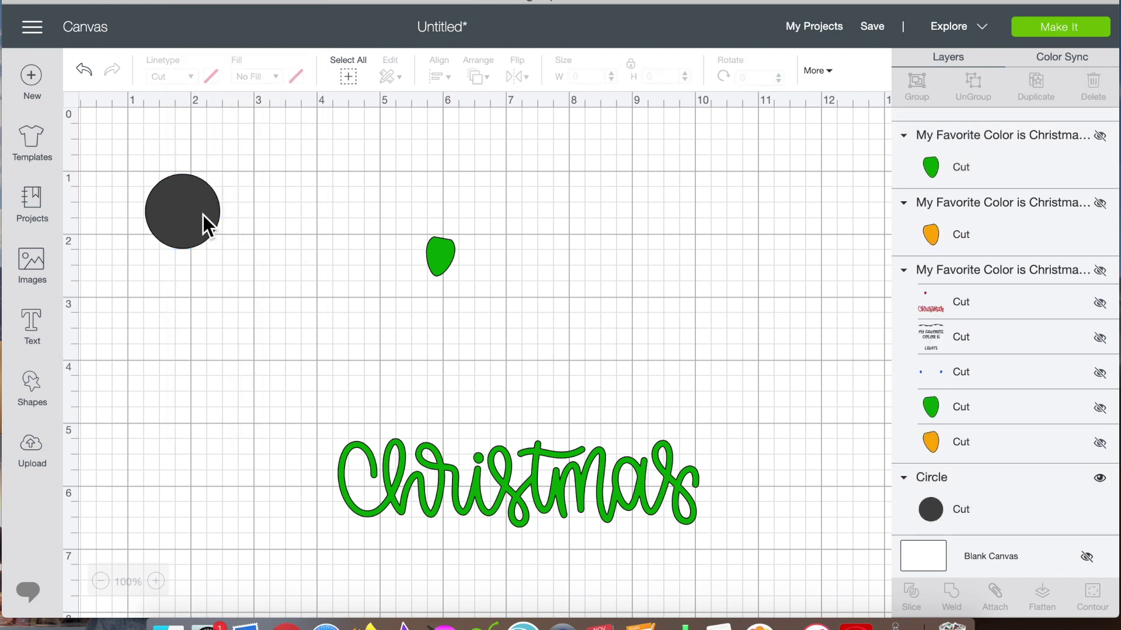
drag(172, 214, 433, 261)
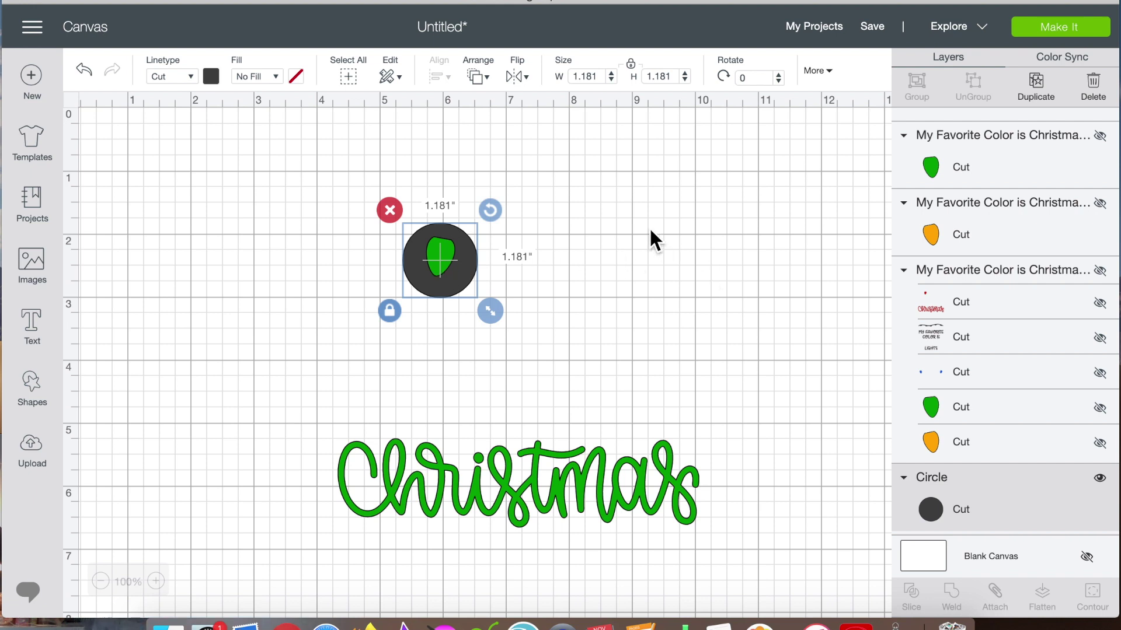
- Slice the green layer with the circle to separate the bulb, and delete the leftover ring piece
click(348, 75)
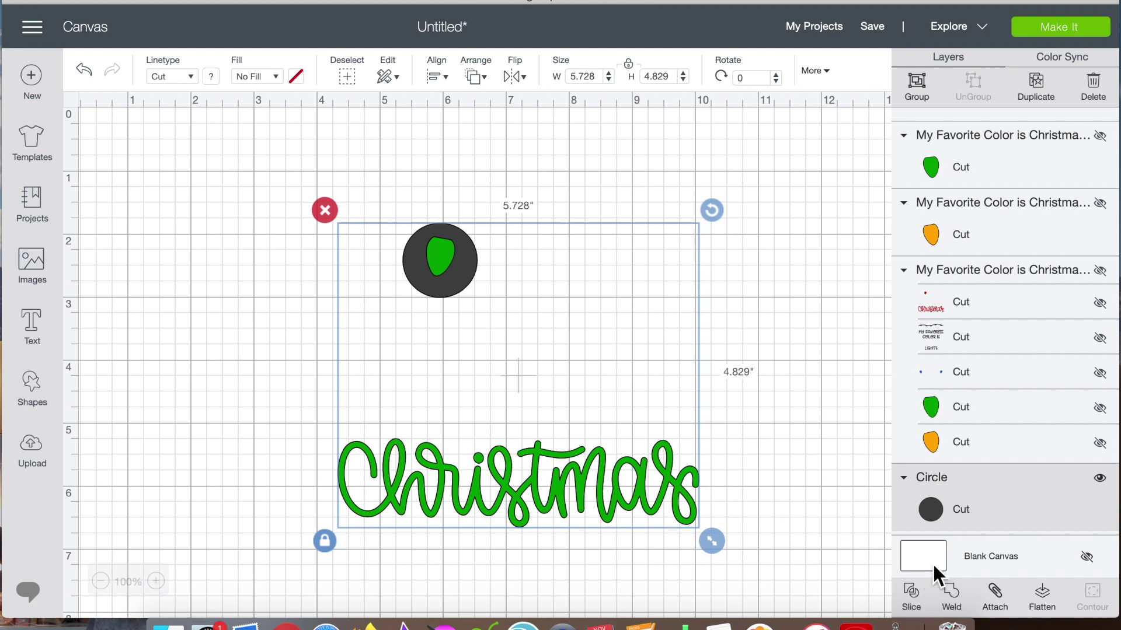
click(918, 602)
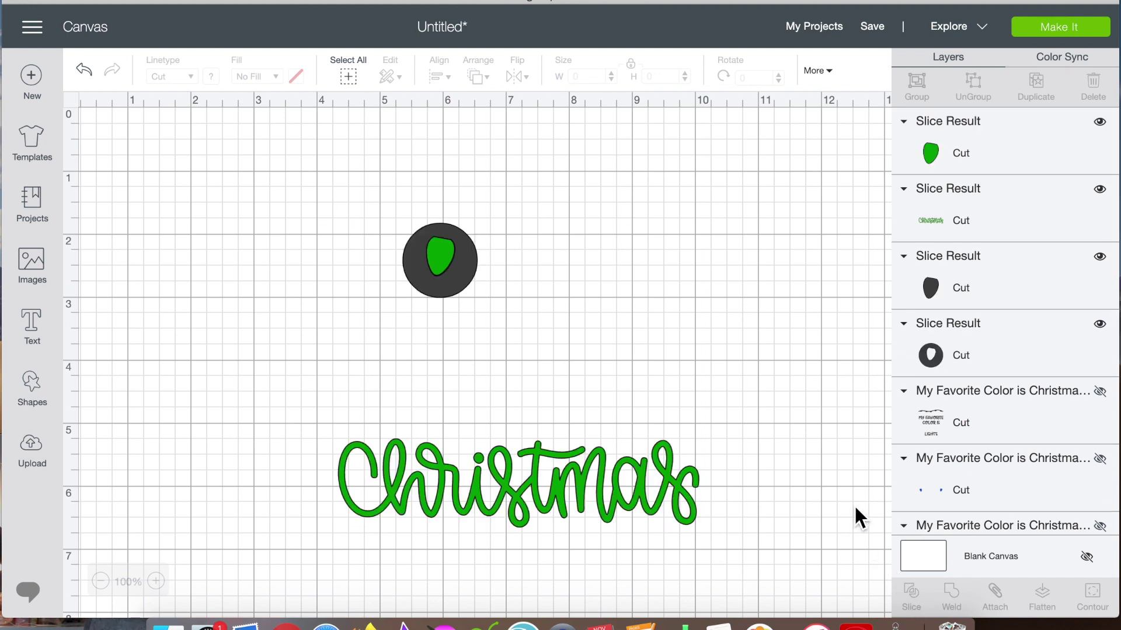
drag(474, 265, 671, 236)
click(607, 197)
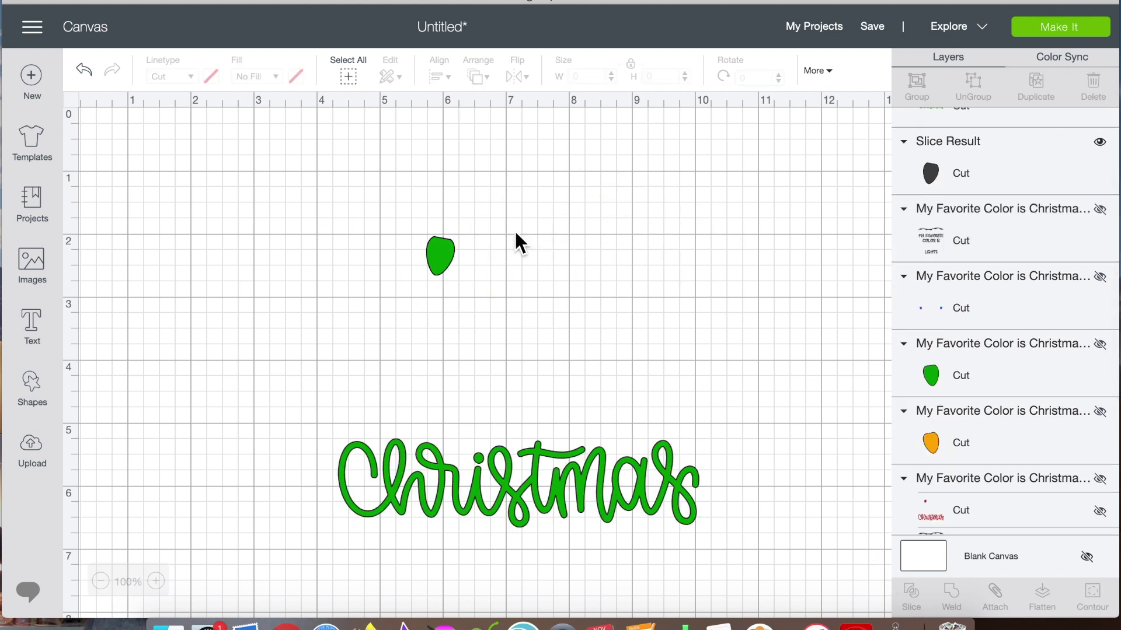
- Move the green bulb about 1 inch to the right and delete the dark bulb-shaped piece underneath
drag(439, 255, 525, 261)
click(436, 257)
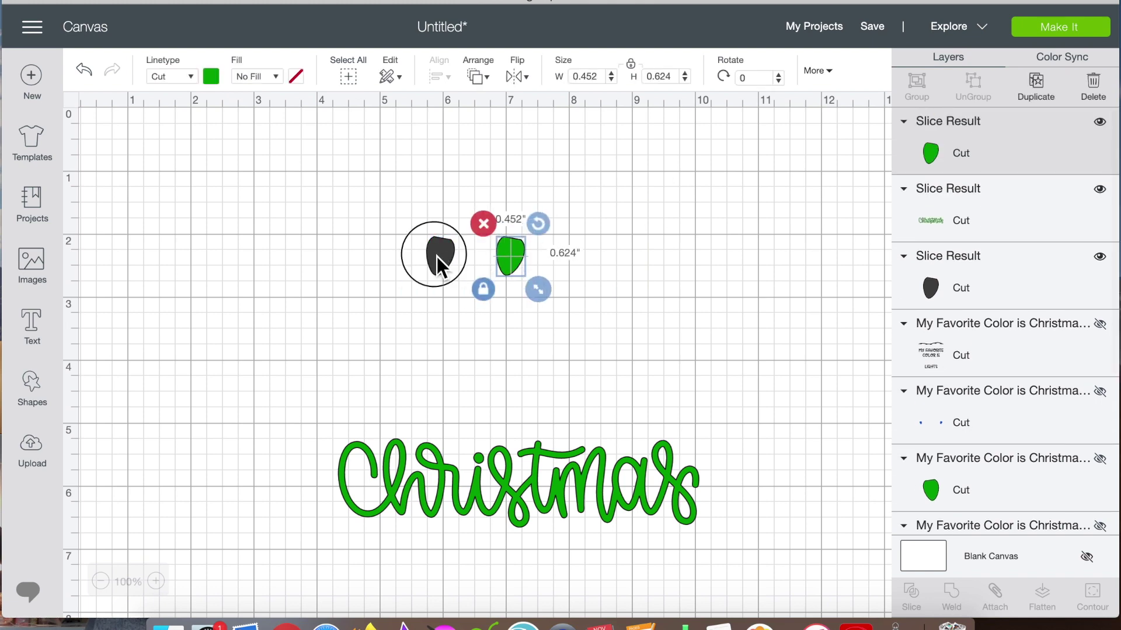
click(413, 223)
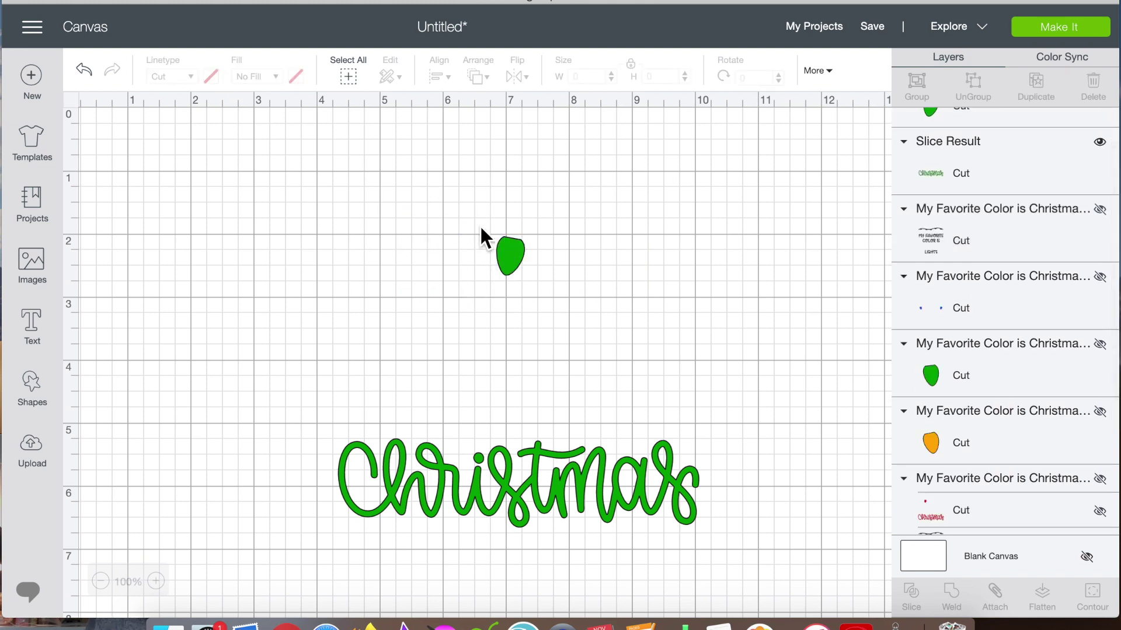
- Recolour the separated bulb light purple and deselect it
click(513, 258)
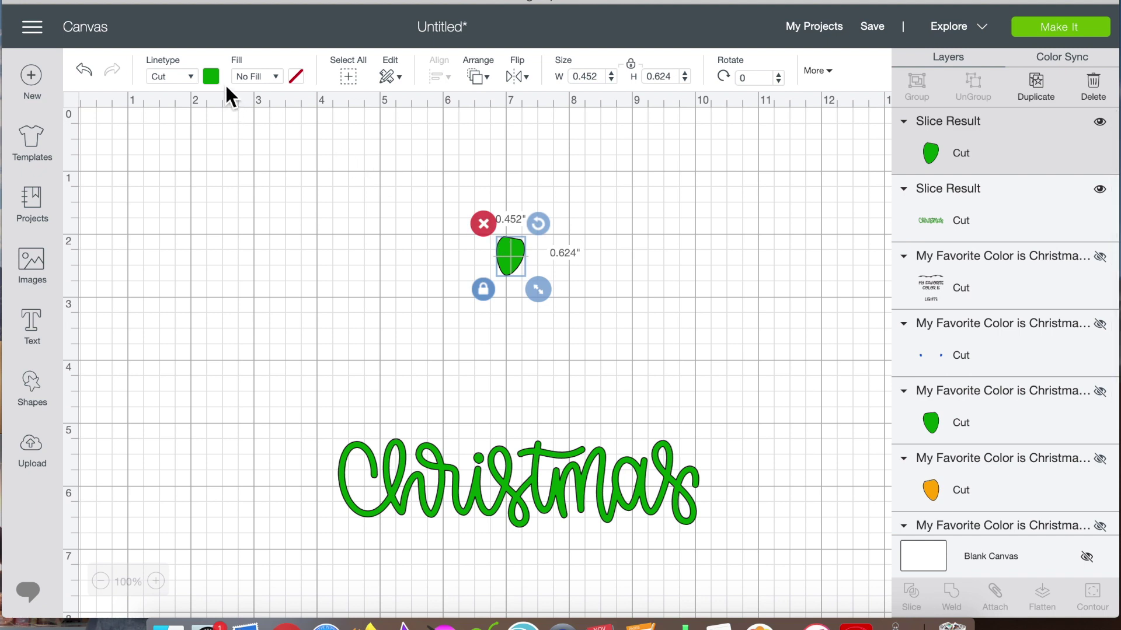
click(211, 76)
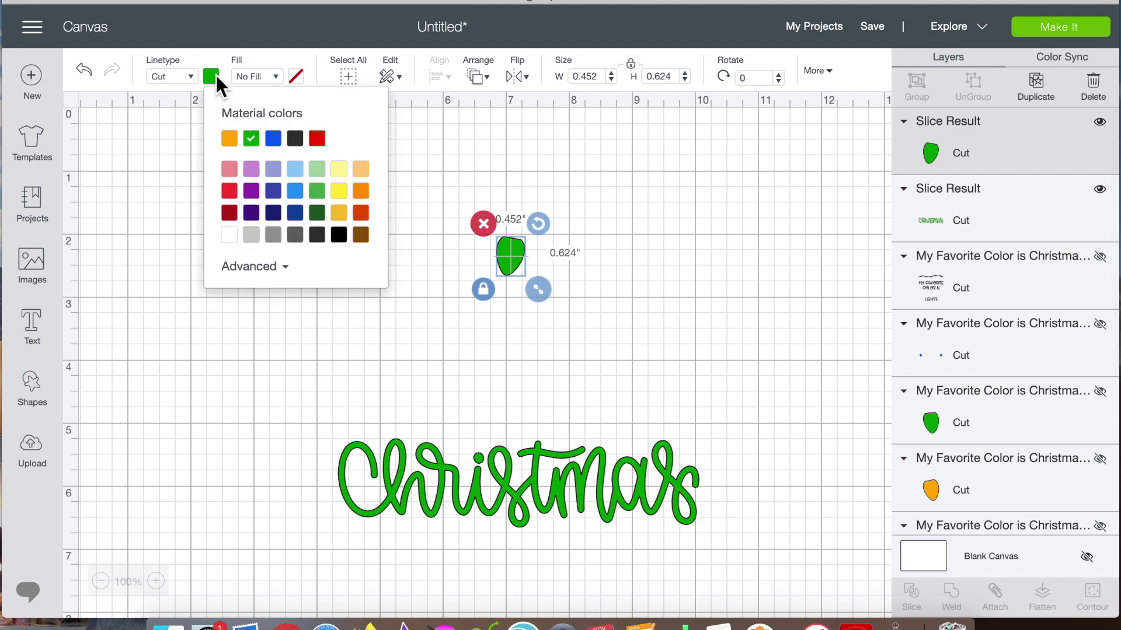
click(251, 169)
click(139, 324)
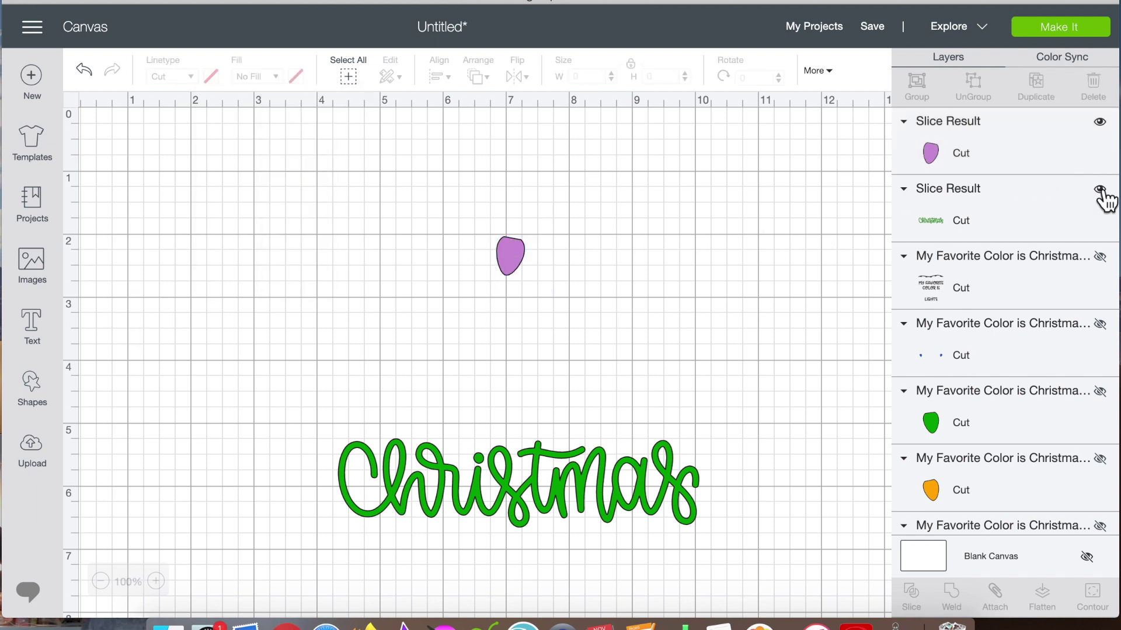
- Unhide the black lettering and the blue, green and orange bulbs, and move the purple bulb under the empty second socket
click(1100, 257)
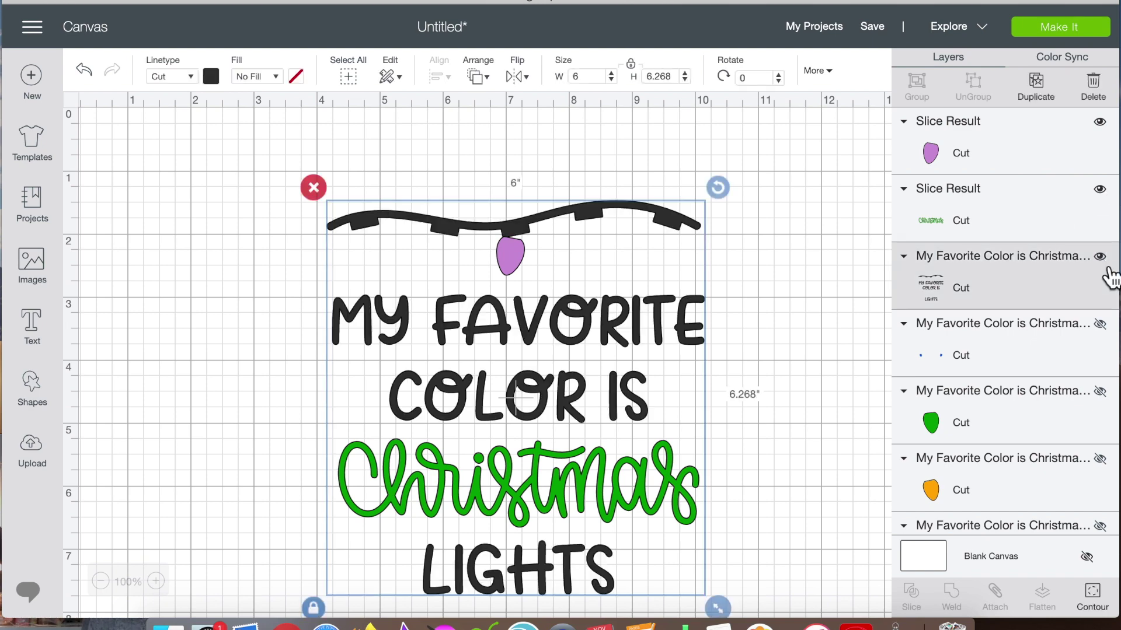
click(1102, 325)
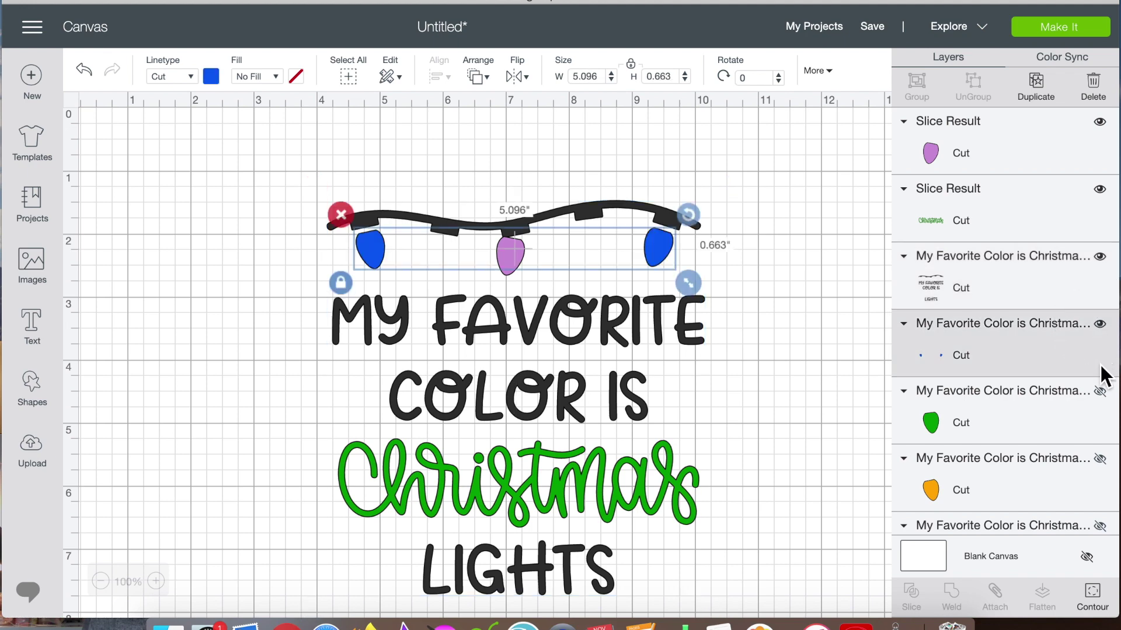
click(1100, 392)
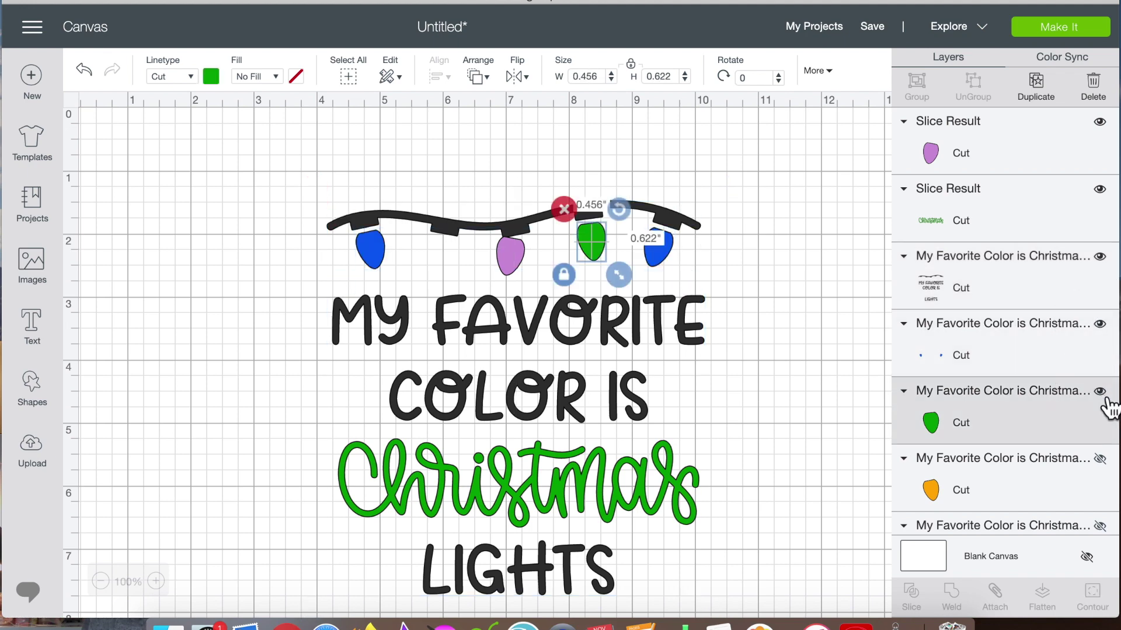
click(1100, 460)
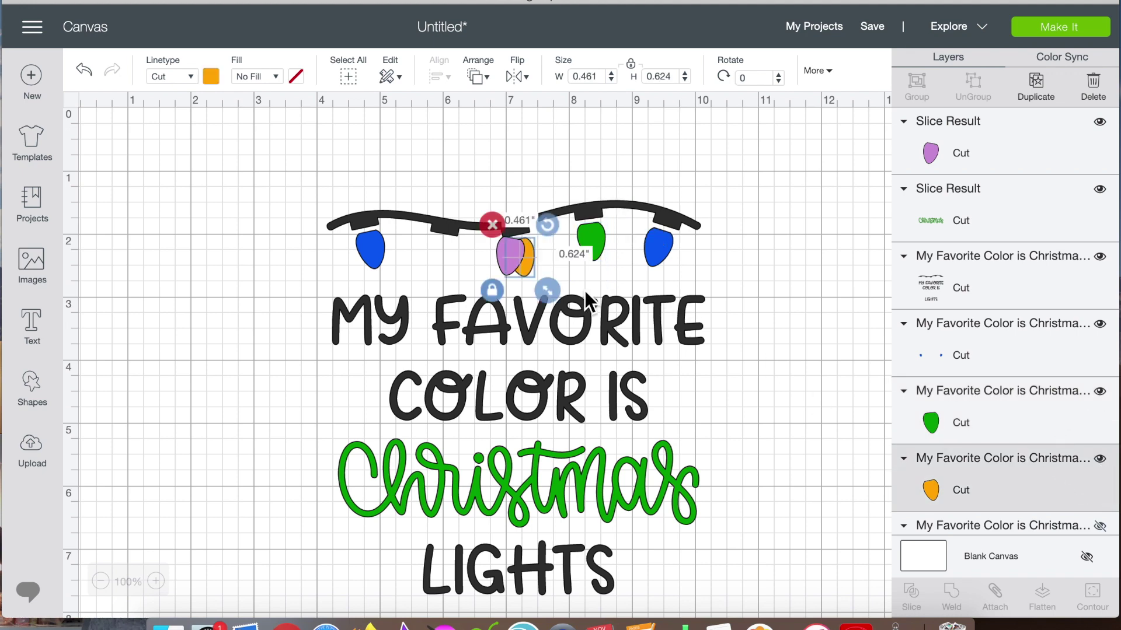
drag(508, 261, 437, 257)
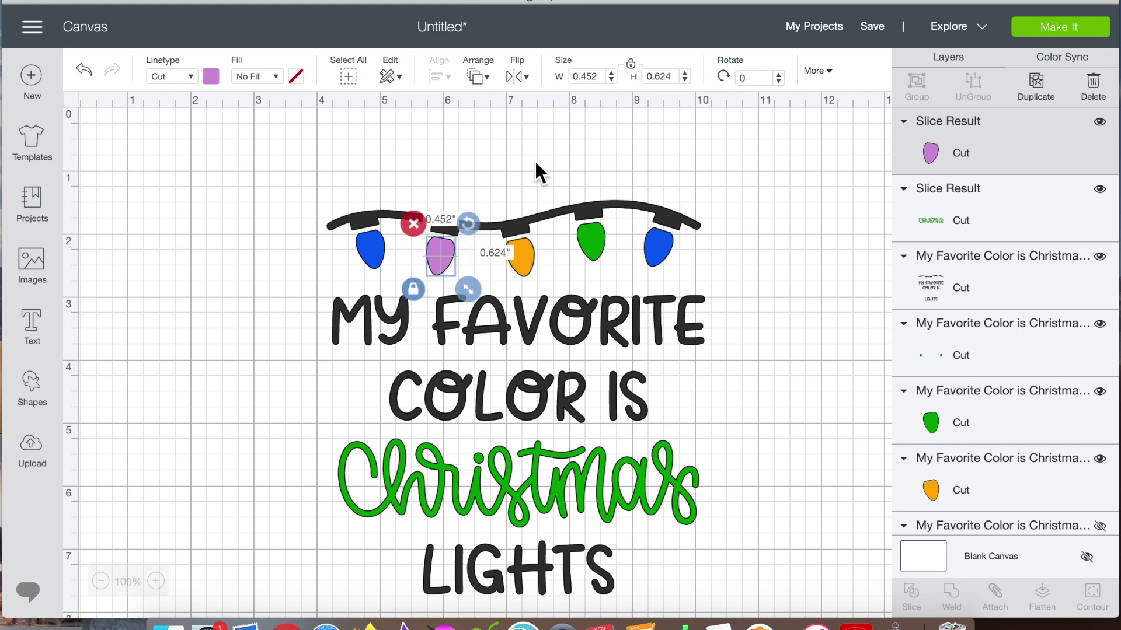
- Group all the visible pieces of the Christmas lights design and hide the group
click(352, 85)
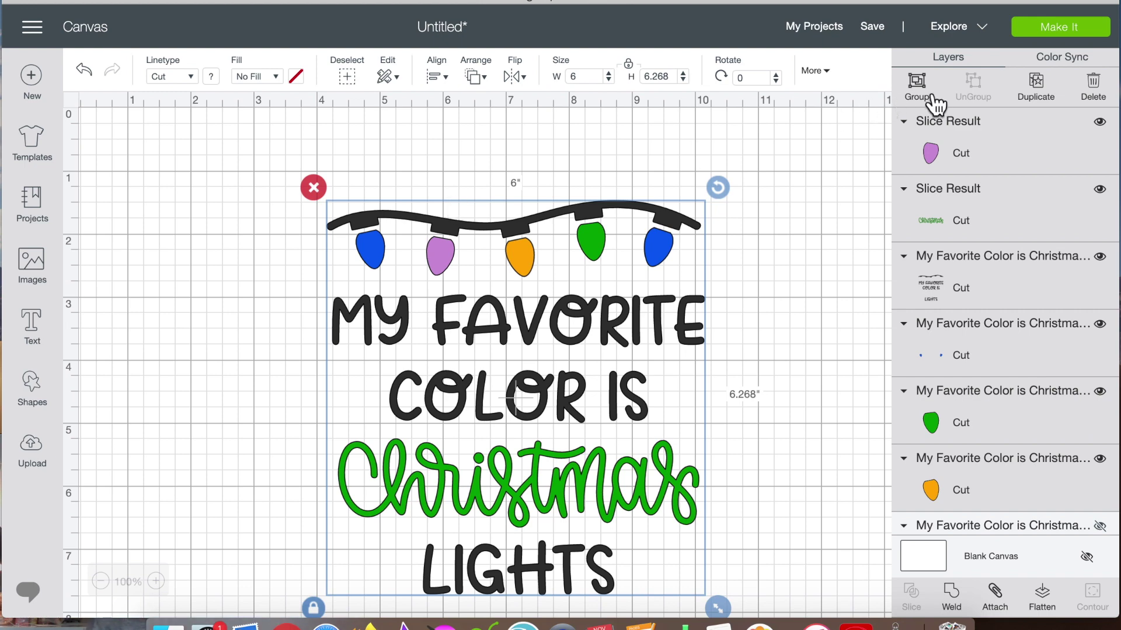
click(917, 82)
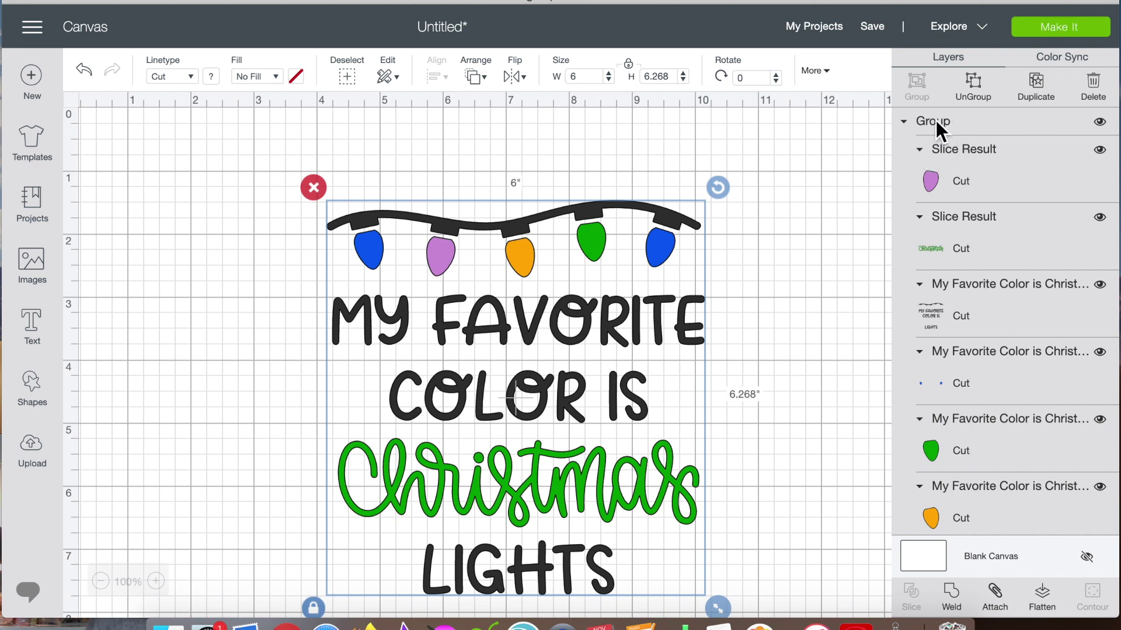
click(1100, 122)
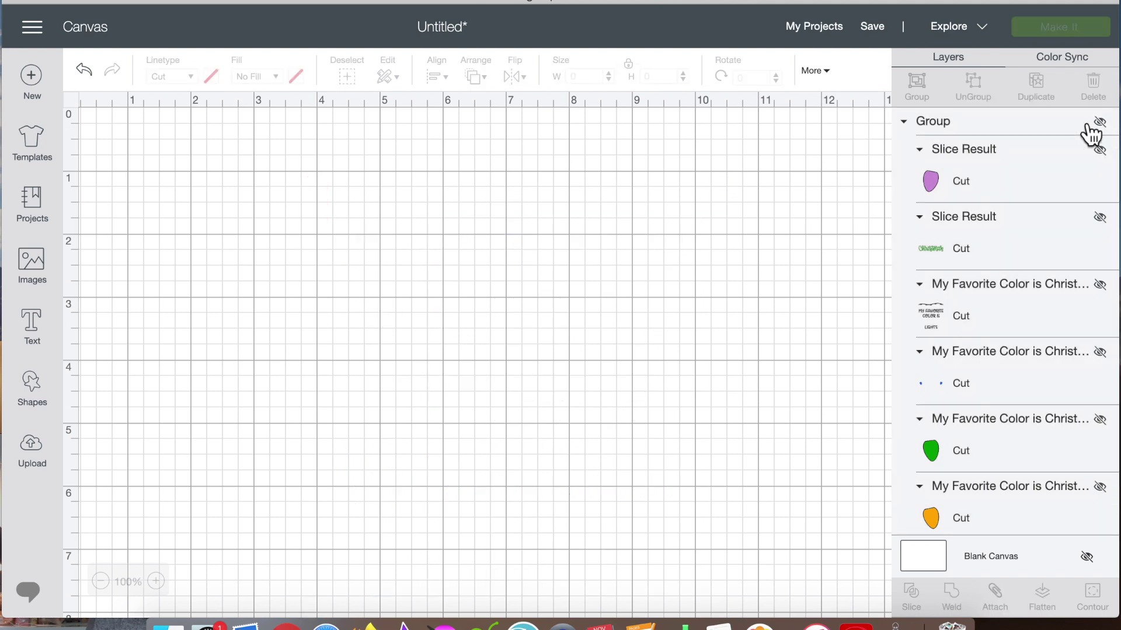
- Add a text object containing a first name in capital letters
click(41, 337)
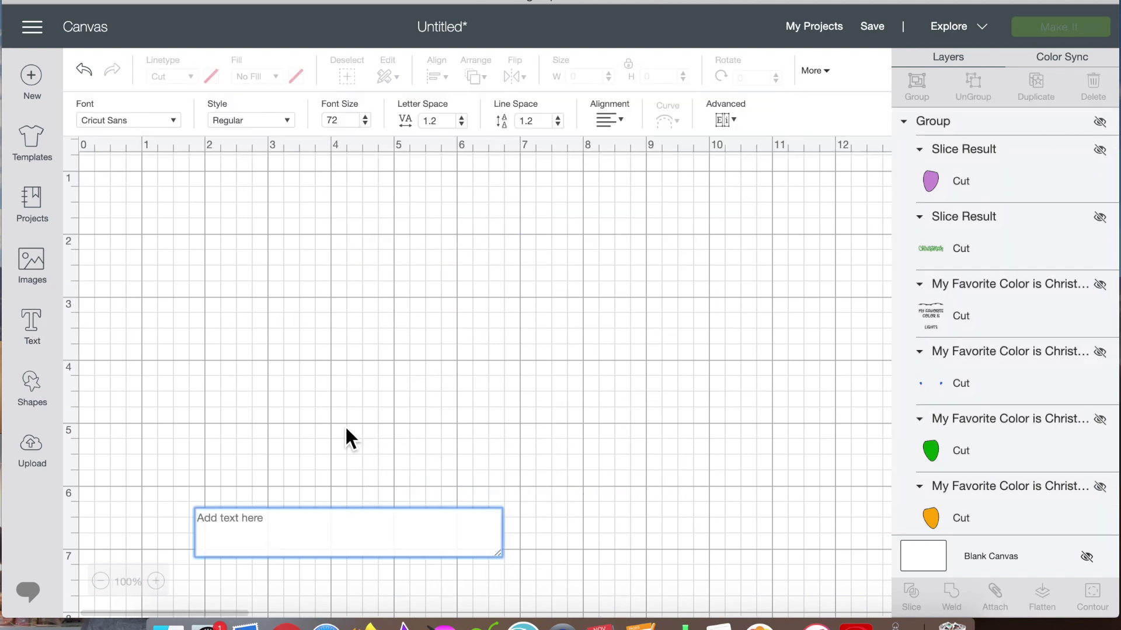
click(345, 426)
click(42, 339)
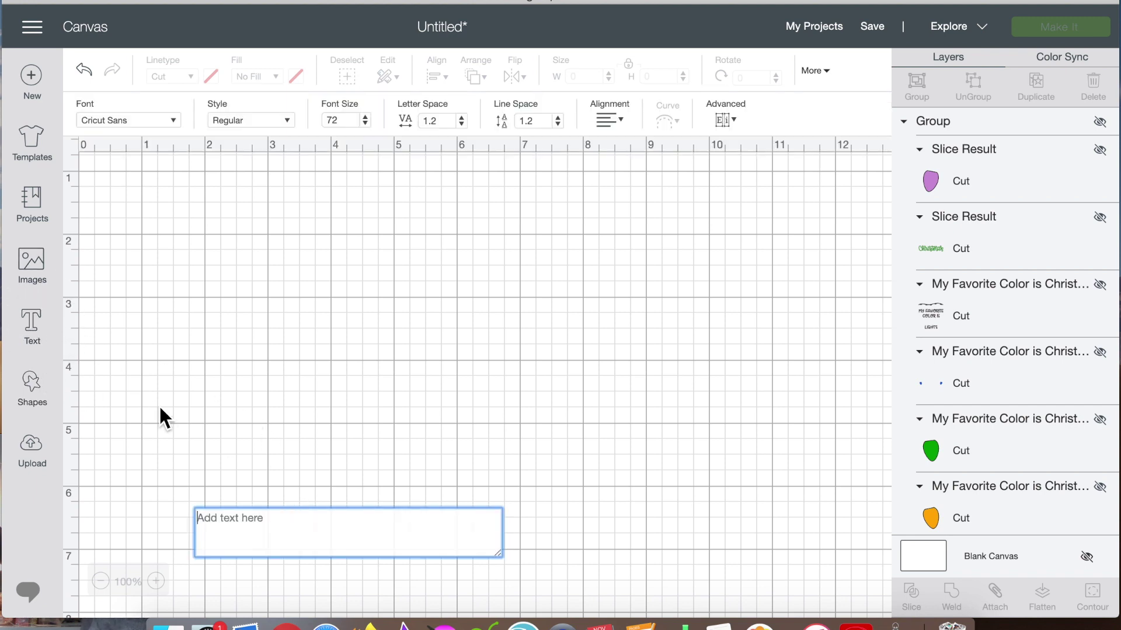
text(DYLA)
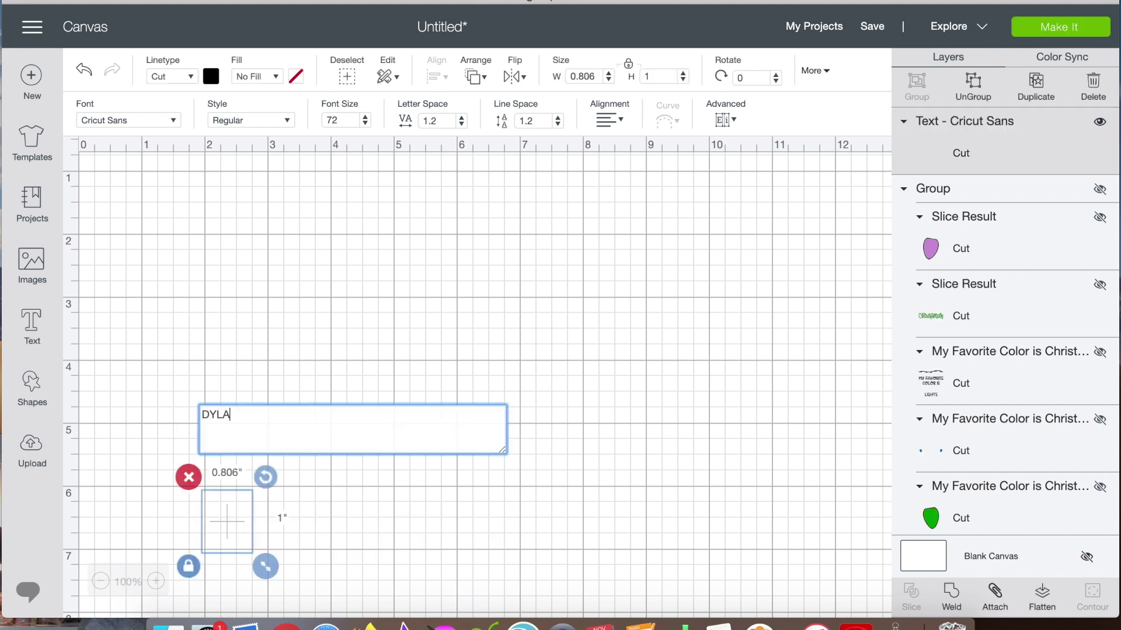
text(N)
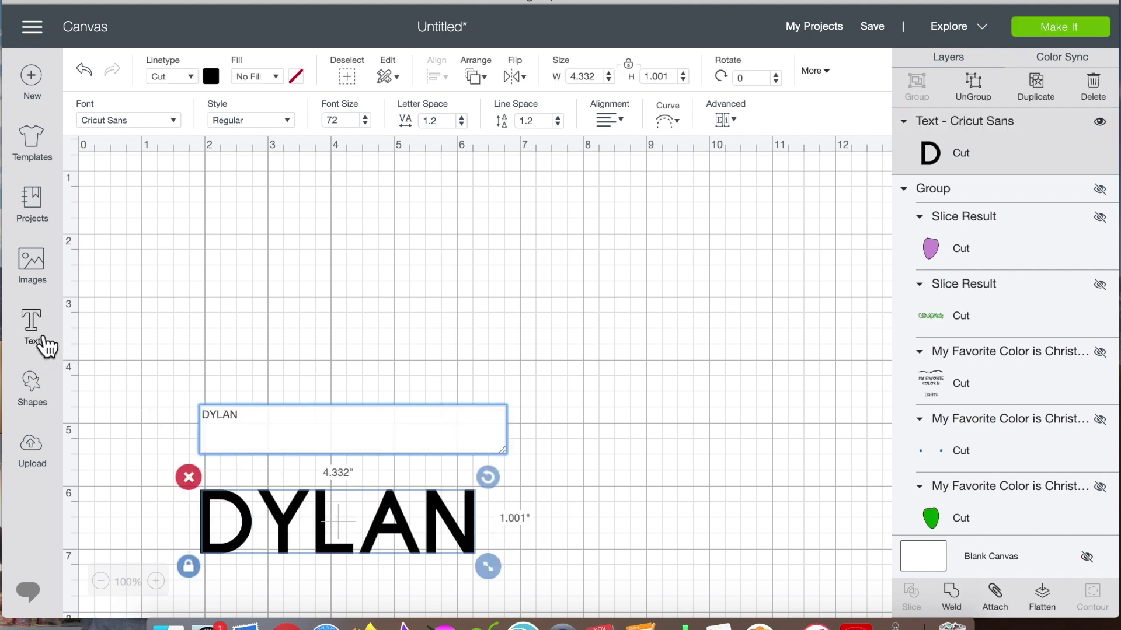
- Add a second text object reading 2019 and place it above the name
click(37, 332)
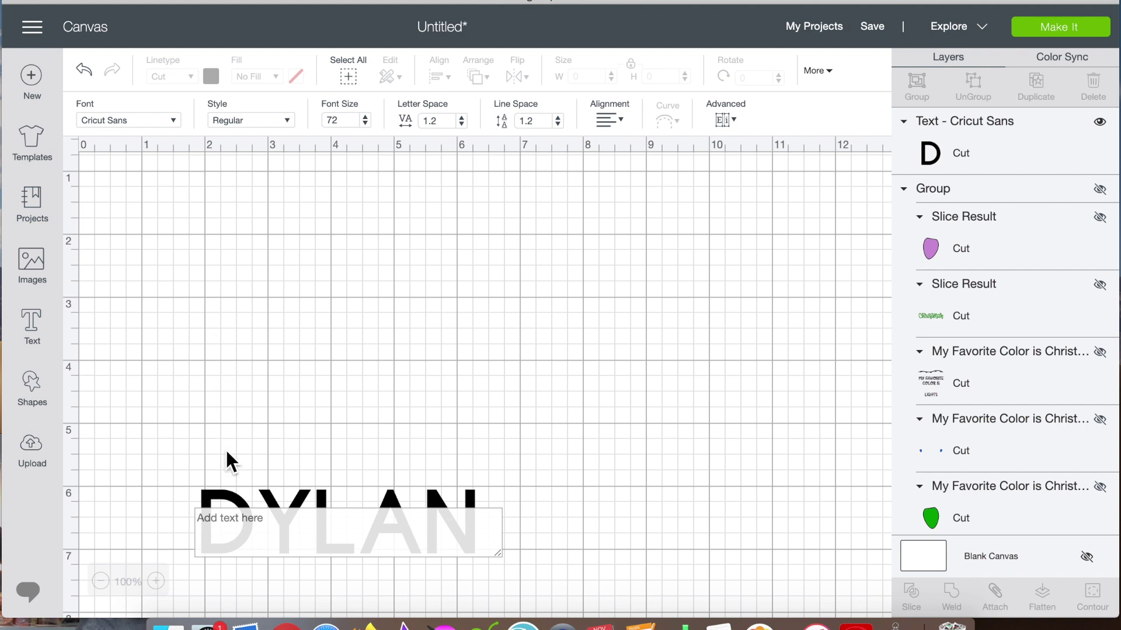
click(210, 536)
text(20)
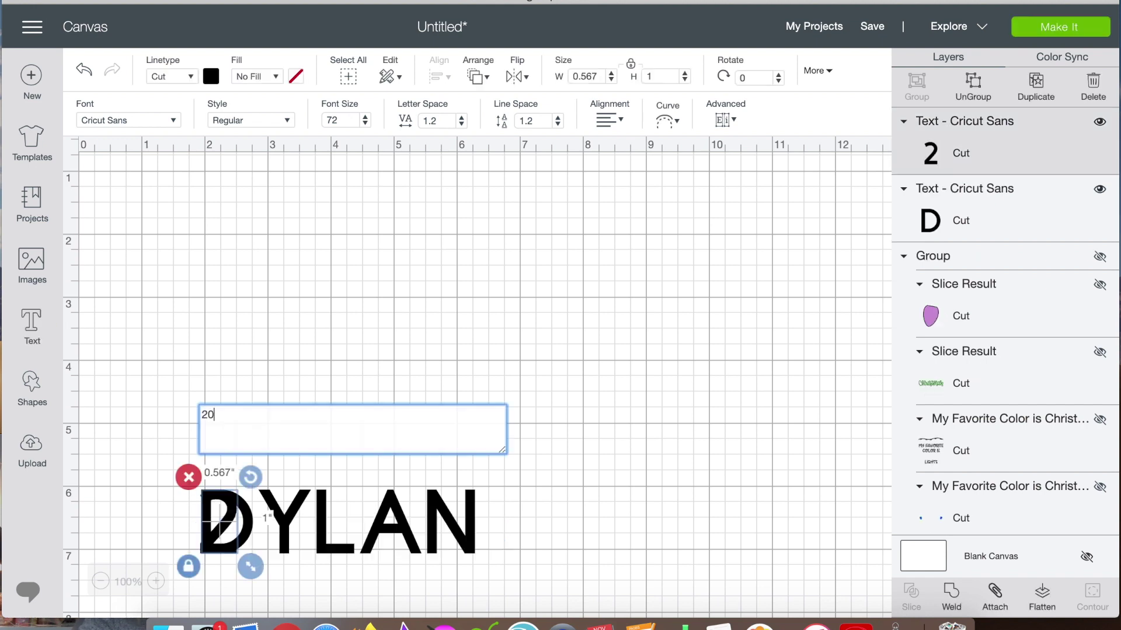
key(BackSpace)
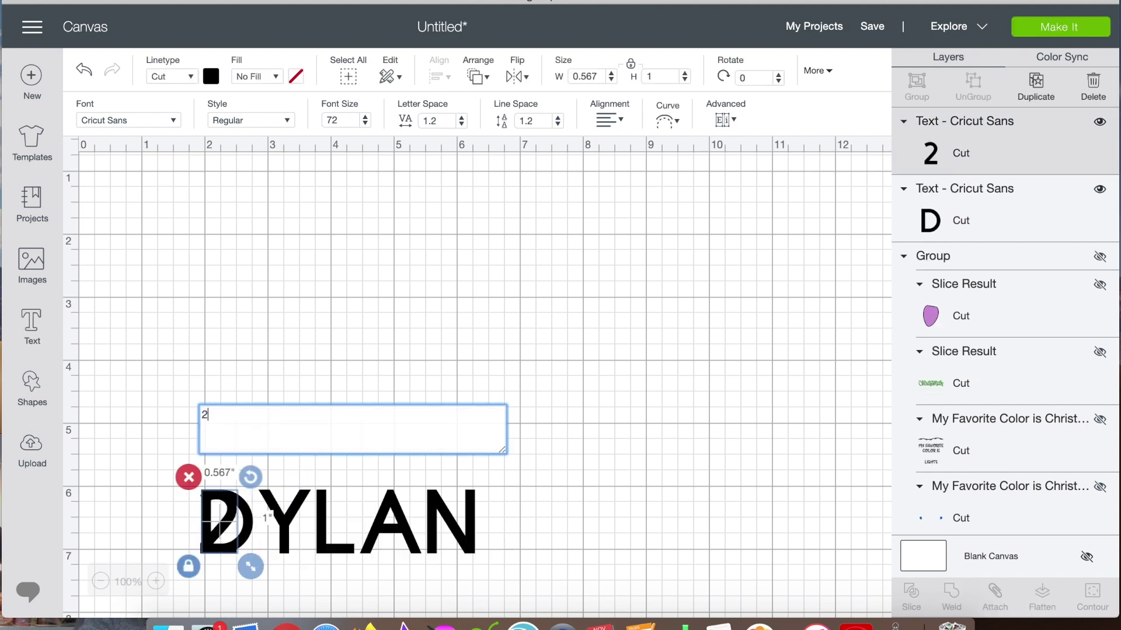
text(019)
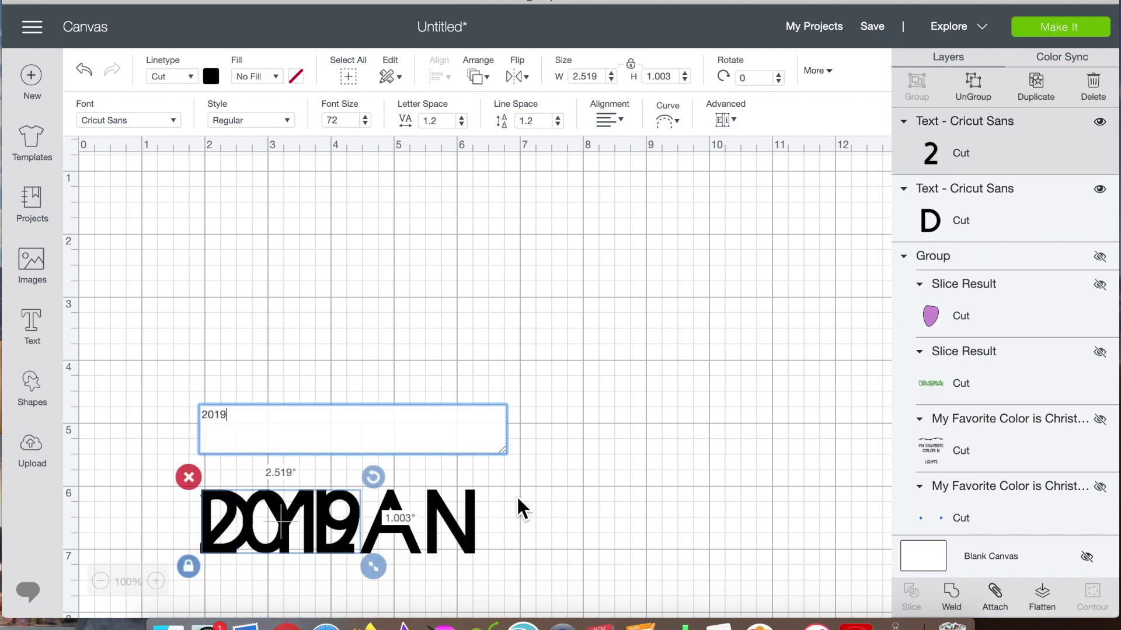
click(635, 418)
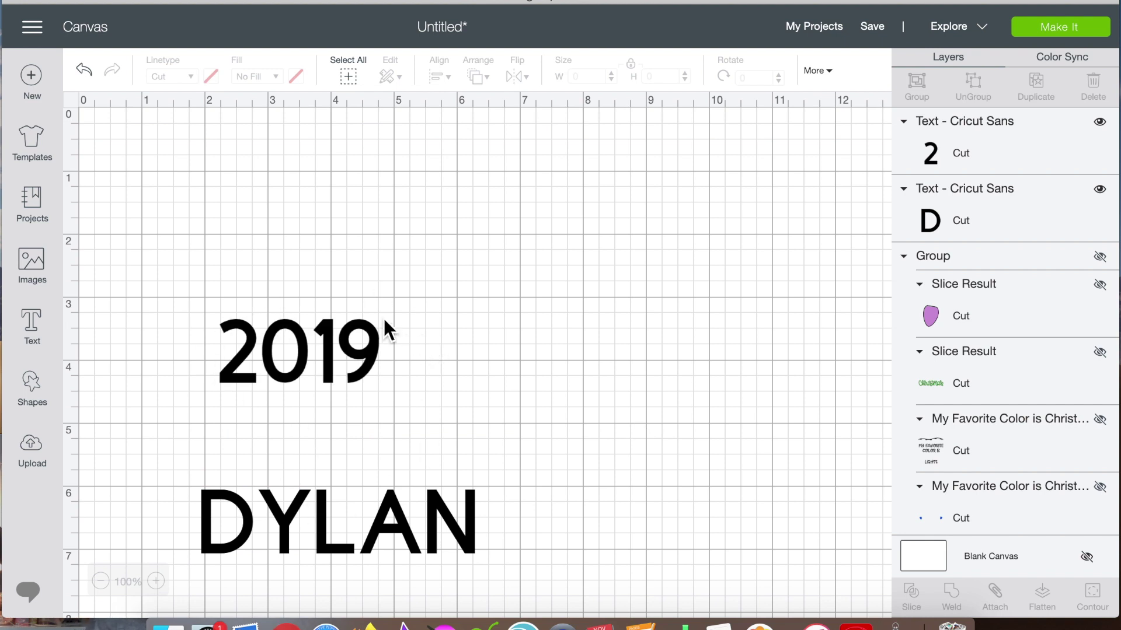
- Change the font of both the 2019 text and the name to Beefcakes
click(327, 331)
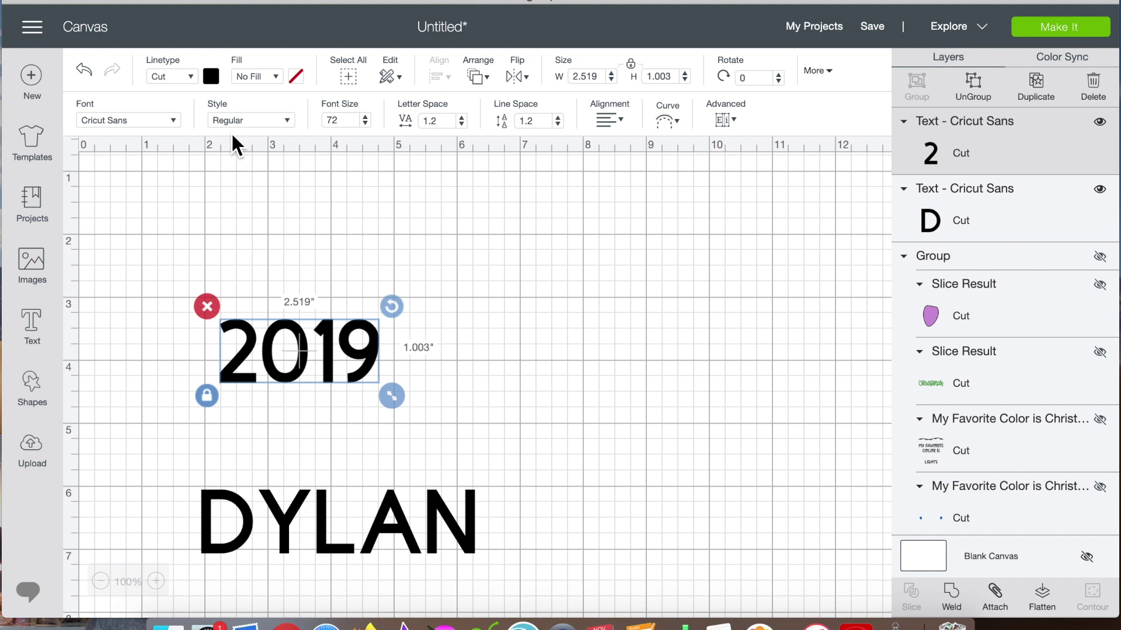
click(165, 120)
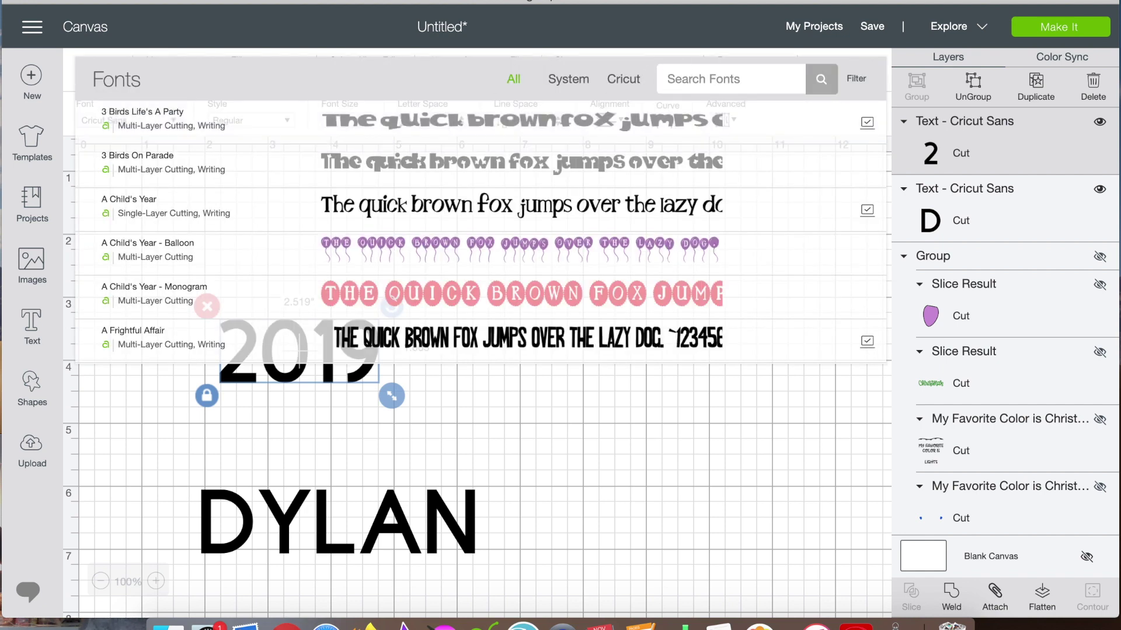
text(beef)
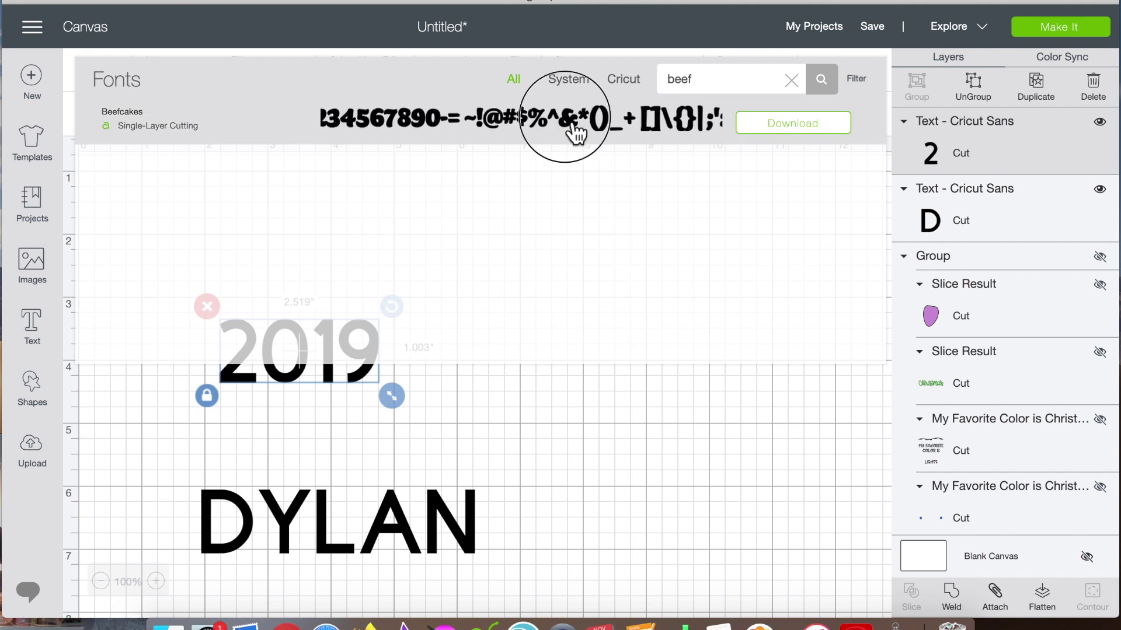
click(571, 125)
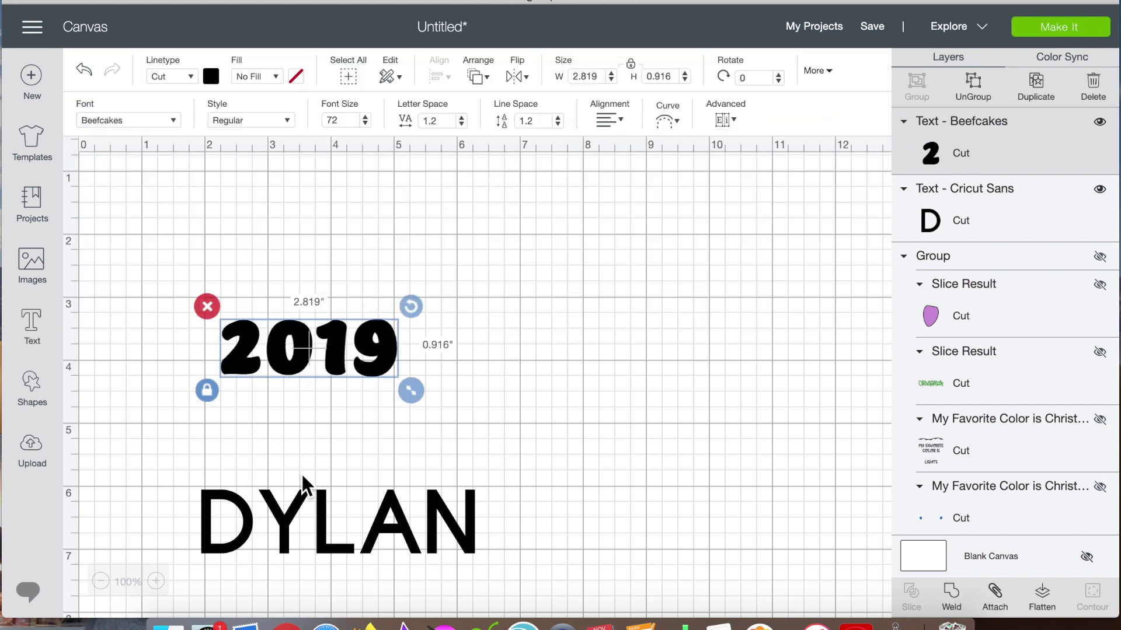
click(306, 507)
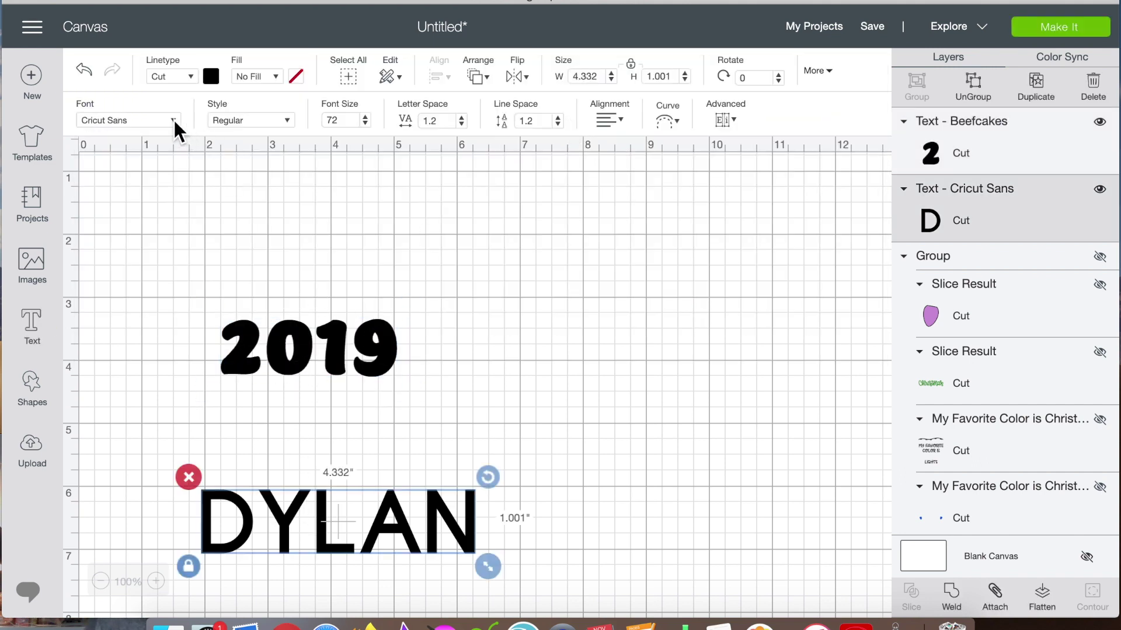
click(173, 118)
click(479, 114)
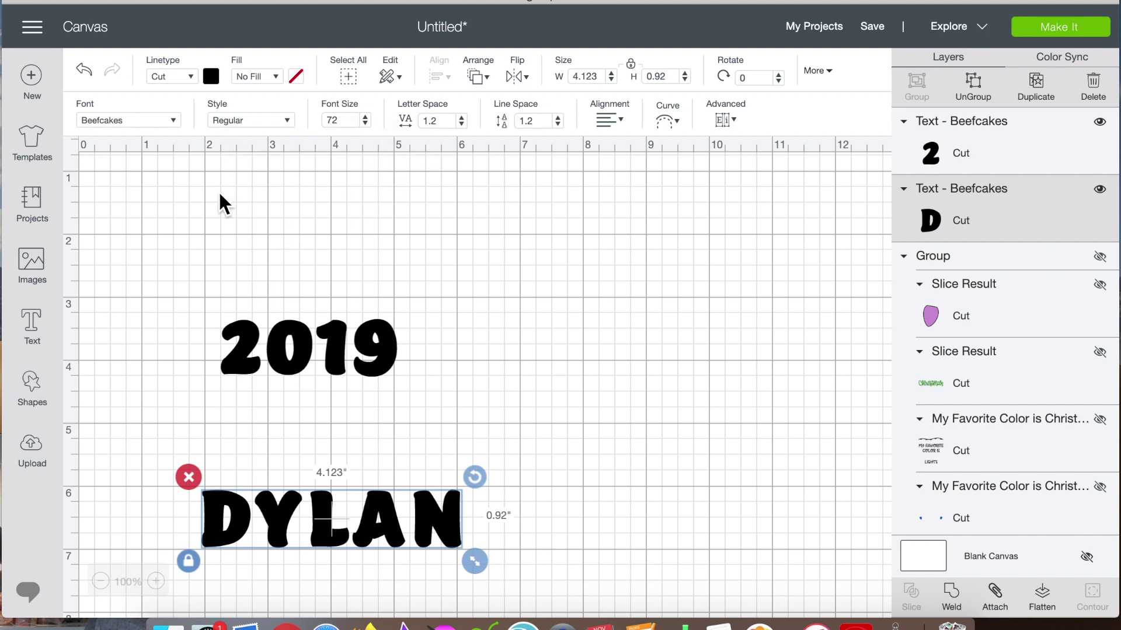
- Recolour the name and the 2019 text white and deselect them
click(211, 76)
click(229, 257)
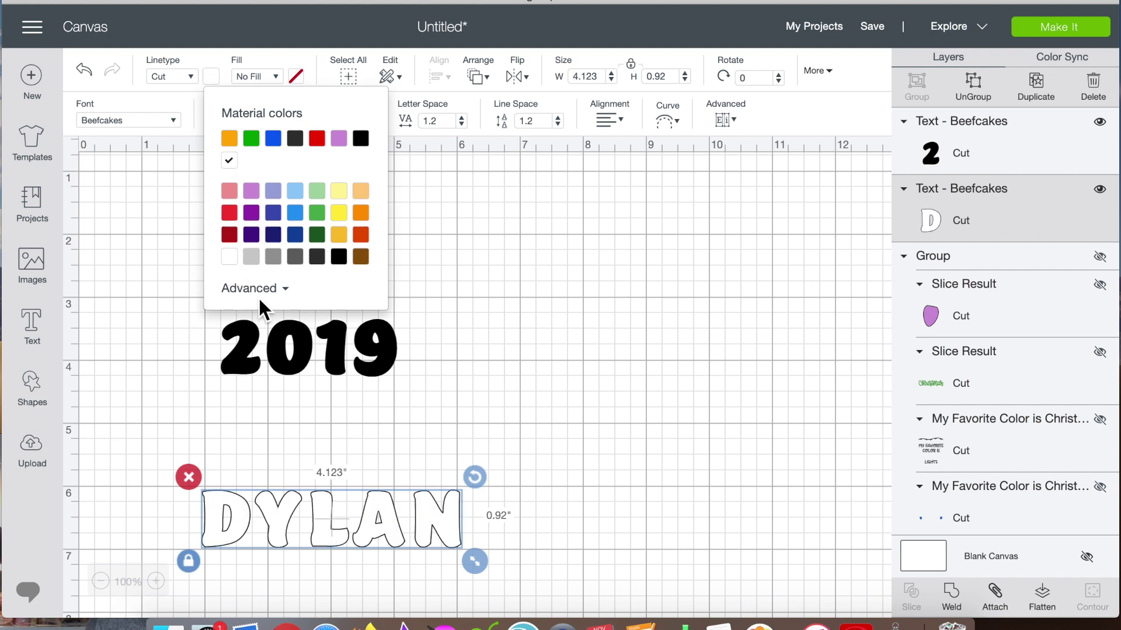
click(257, 342)
click(211, 77)
click(230, 251)
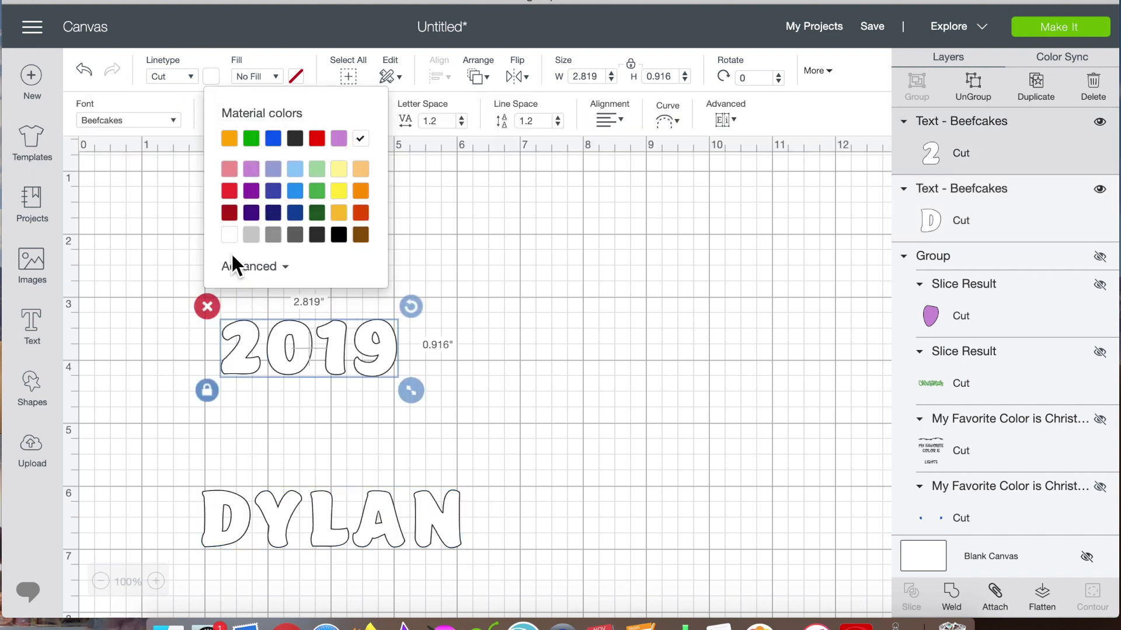
click(628, 321)
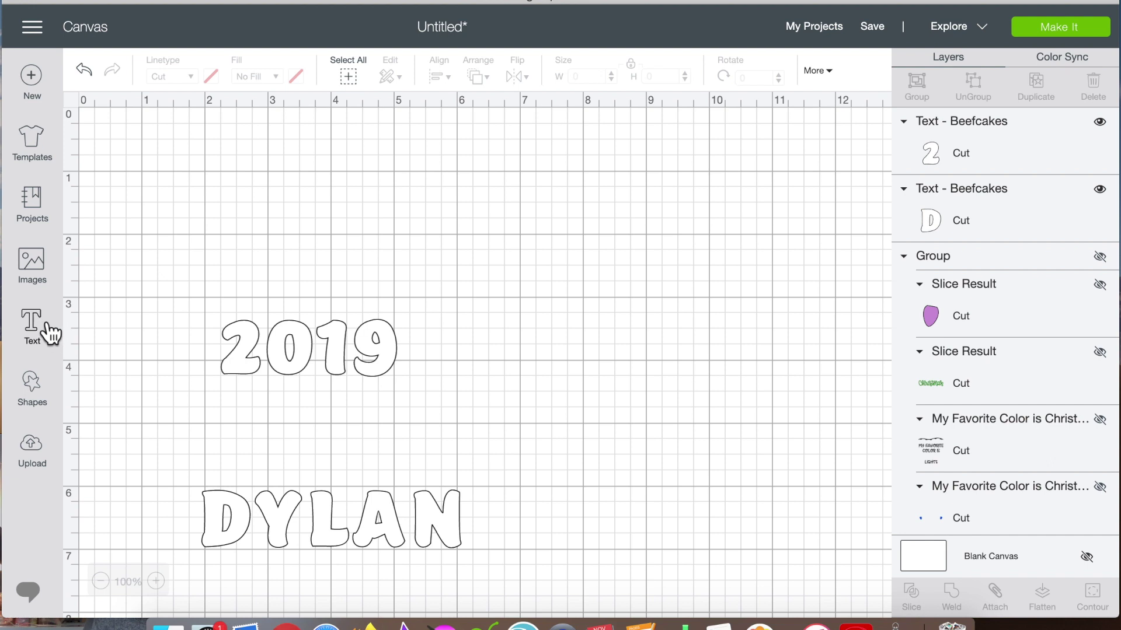
- Insert a square and set its width and height to 5 inches
click(36, 391)
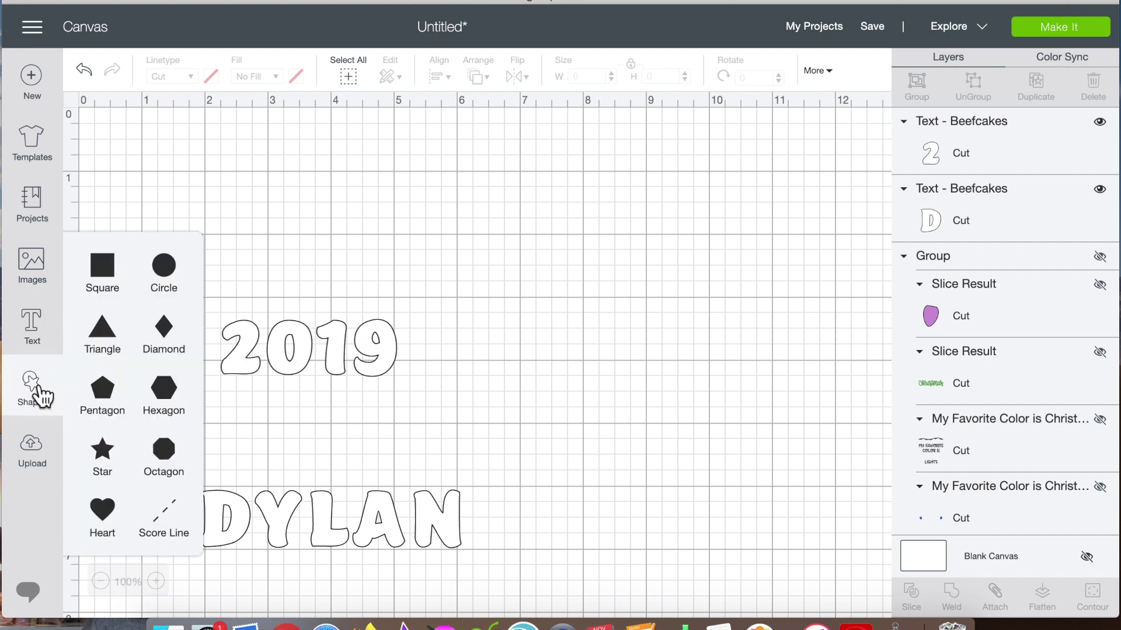
click(119, 278)
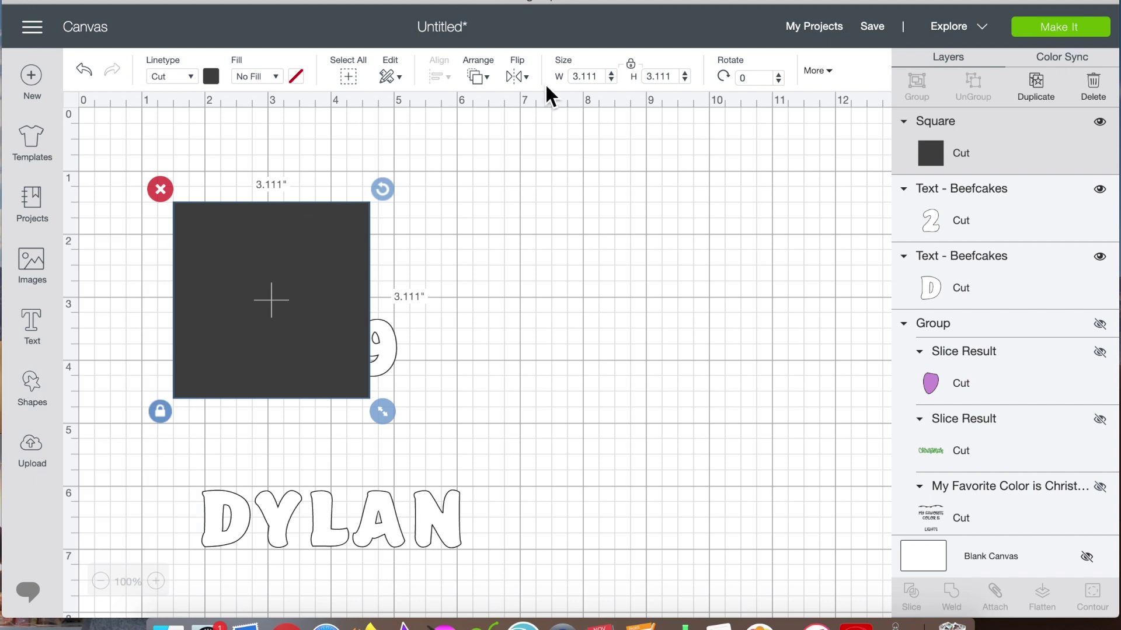
click(601, 76)
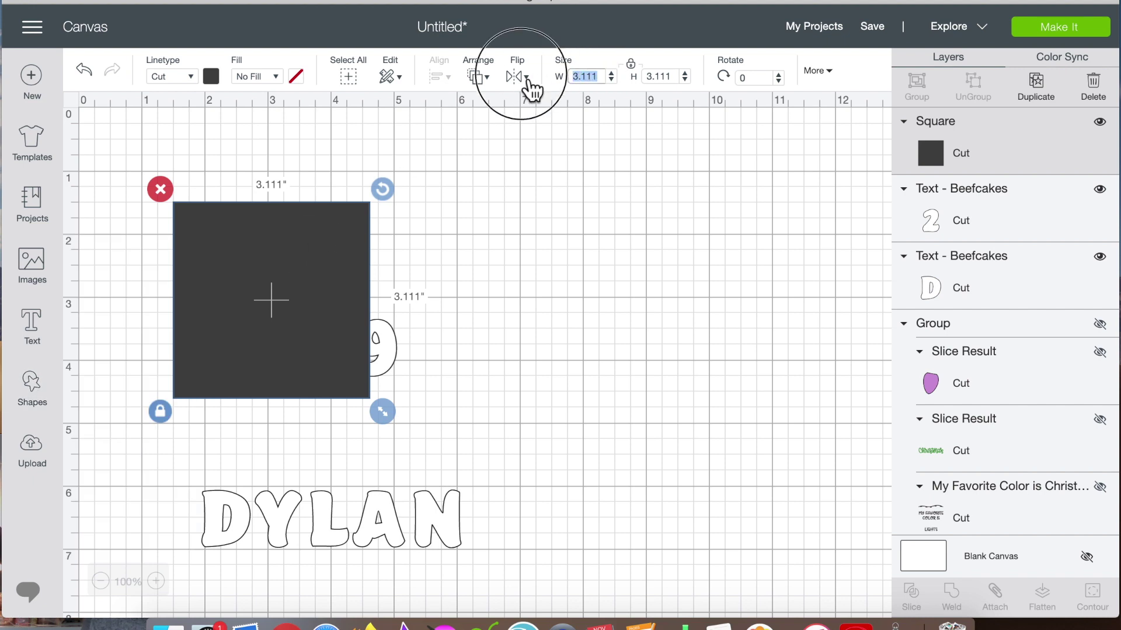
text(5)
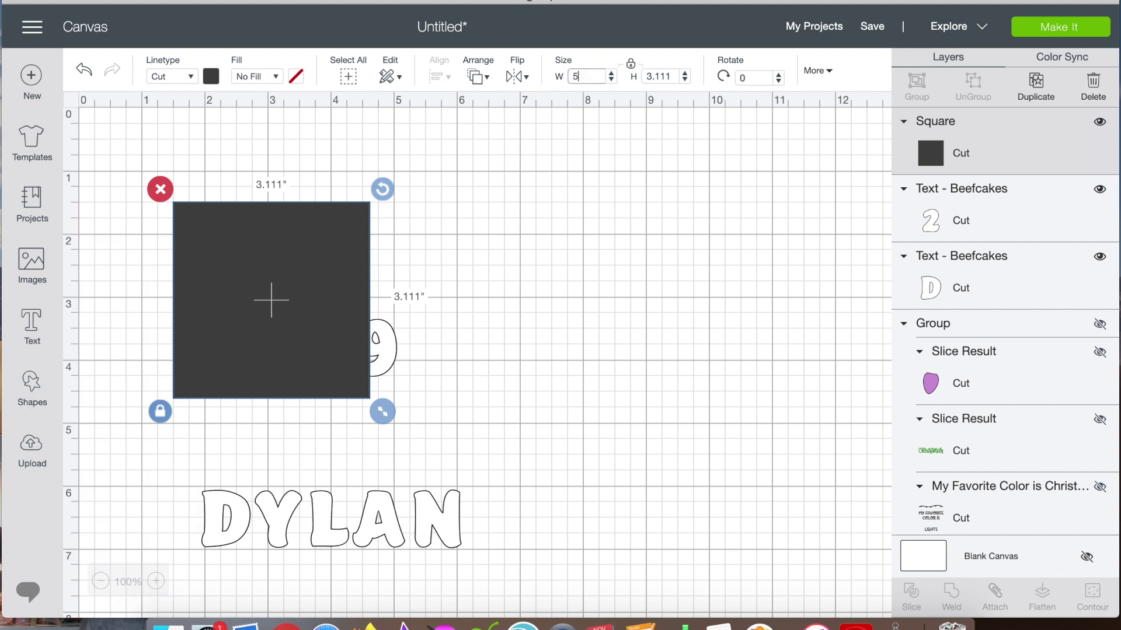
click(614, 79)
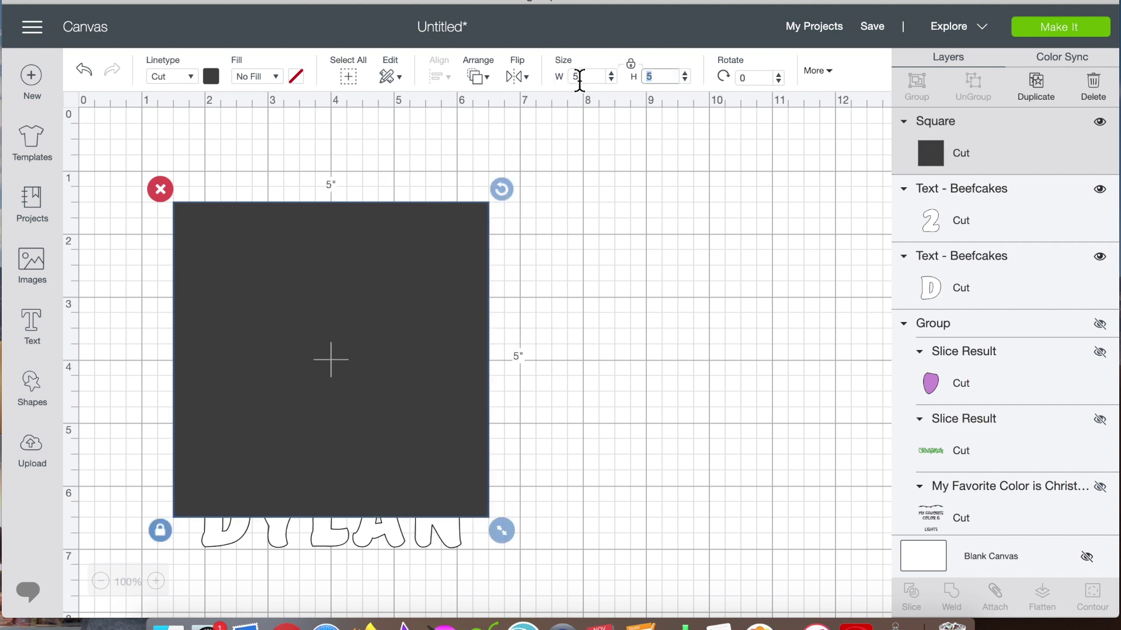
text(5)
click(749, 180)
- Recolour the square red and move it about 4 inches to the right, clear of the 2019 text
click(432, 303)
click(211, 76)
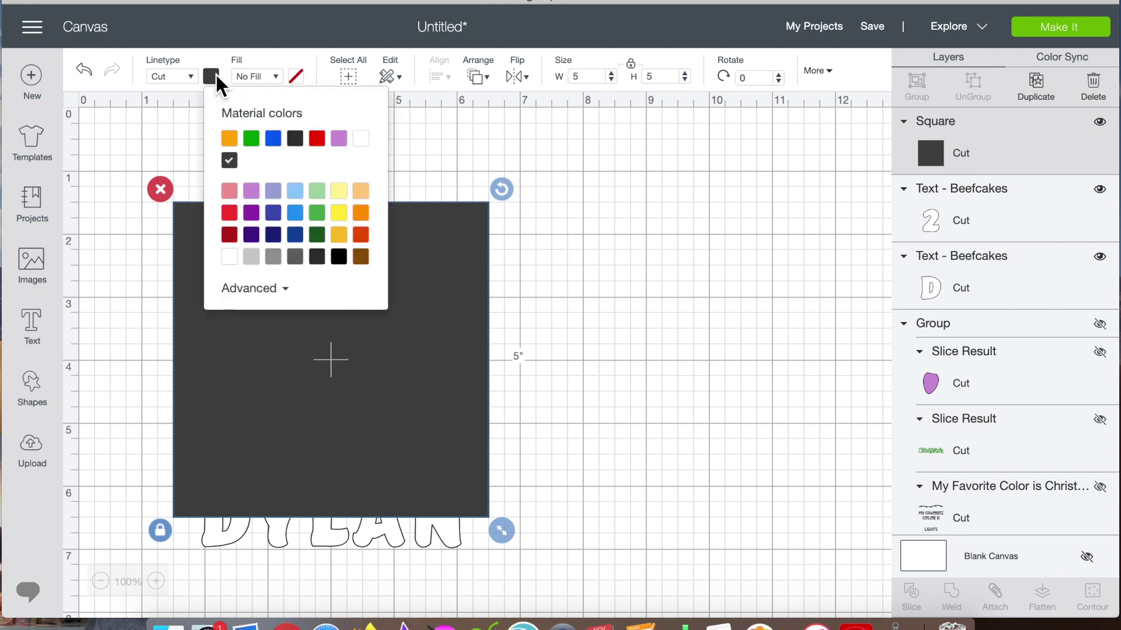
click(316, 138)
drag(417, 293, 679, 257)
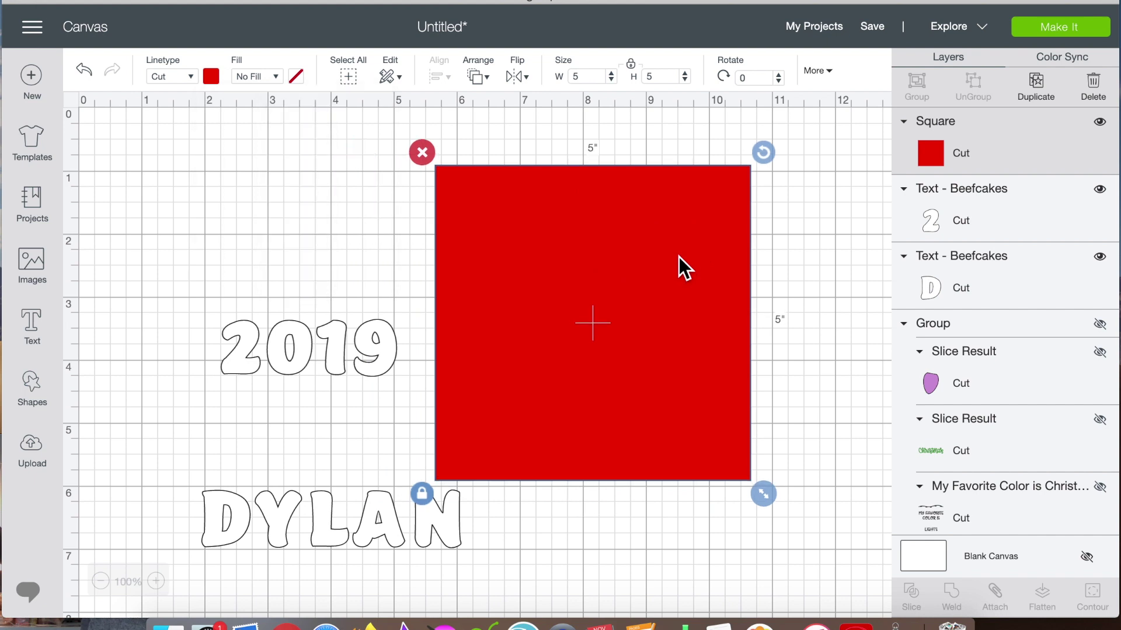
- Send the red square to the back of the layer order and shift it slightly up and left
right_click(619, 300)
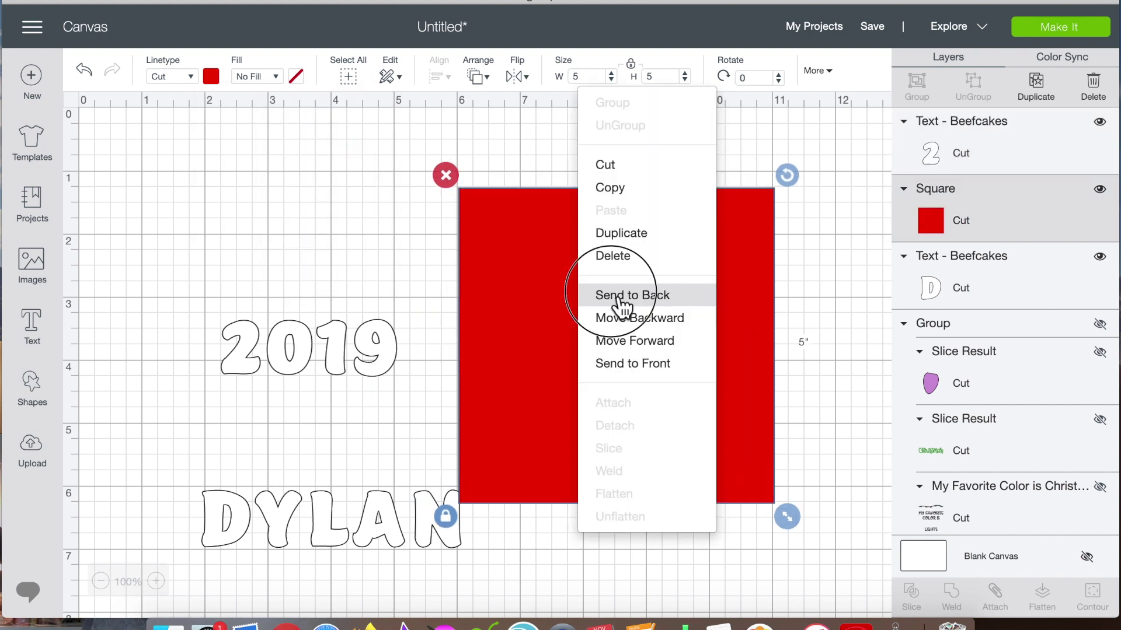
click(620, 296)
mouse_move(623, 305)
mouse_down()
mouse_move(593, 367)
mouse_move(430, 385)
mouse_move(610, 310)
mouse_move(626, 288)
mouse_move(612, 288)
mouse_up()
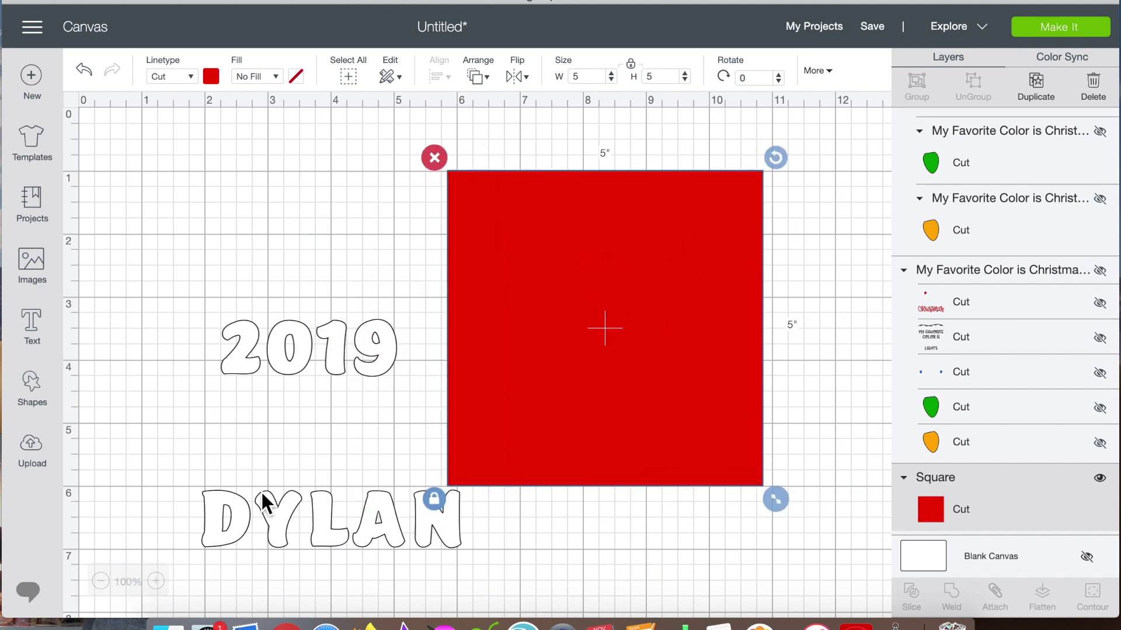
- Move the red square under the texts, placing the name along its upper edge and 2019 along its lower edge
drag(269, 513, 531, 200)
drag(342, 355, 642, 450)
drag(555, 326, 419, 331)
drag(537, 205, 443, 208)
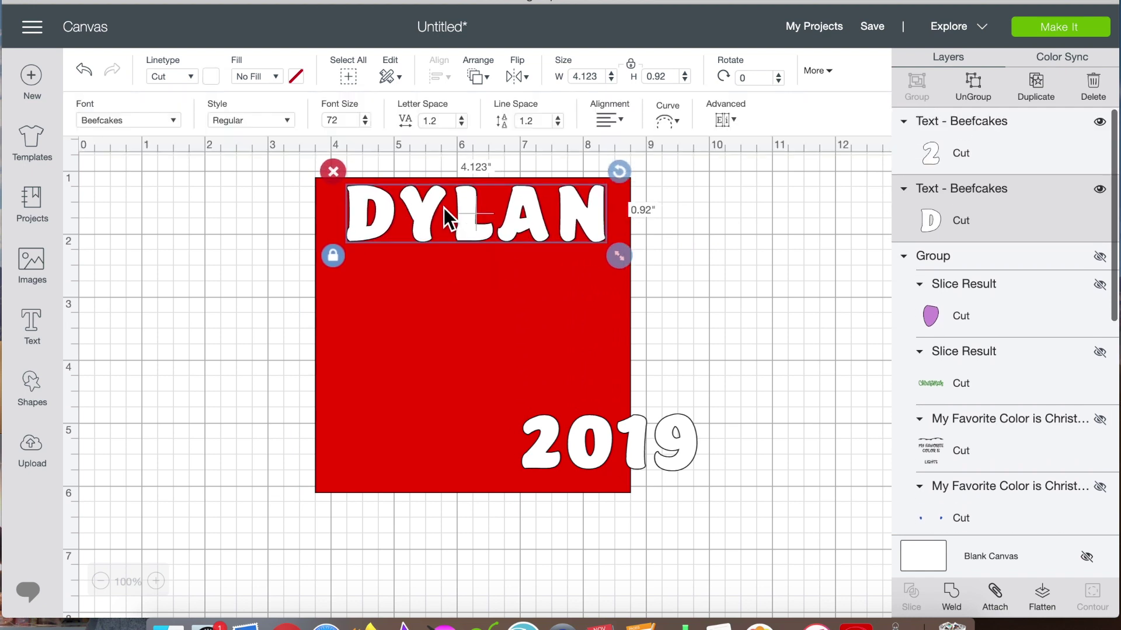
drag(548, 425, 432, 433)
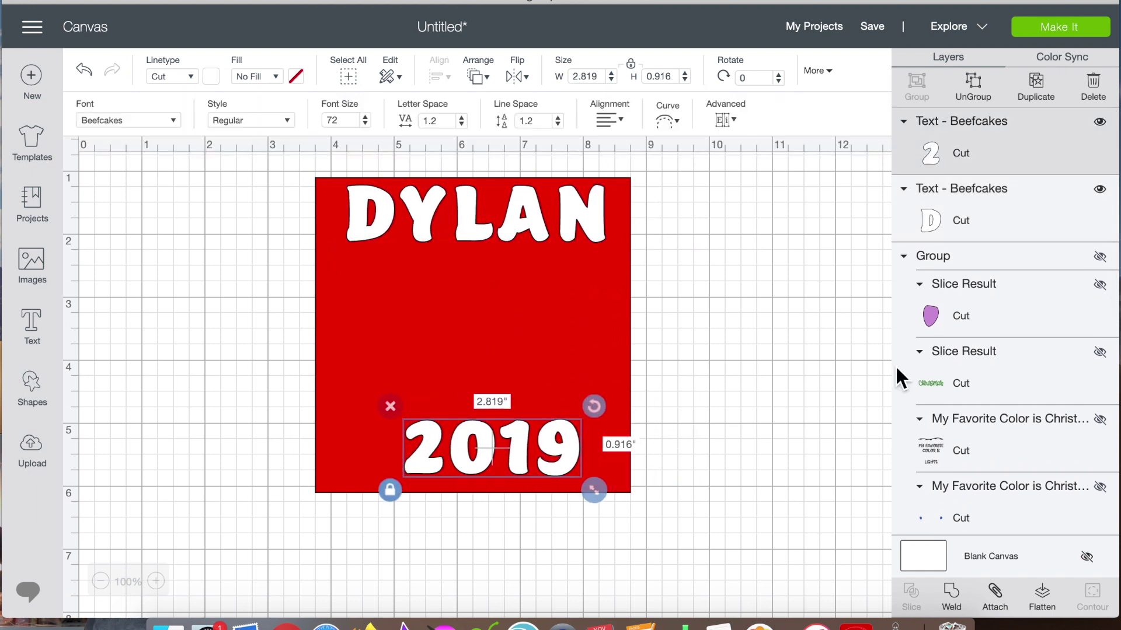
- Unhide the grouped Christmas lights design and scale it down to about 3.1 inches wide
scroll(1075, 325, down, 3)
scroll(1072, 319, down, 2)
scroll(1072, 318, up, 3)
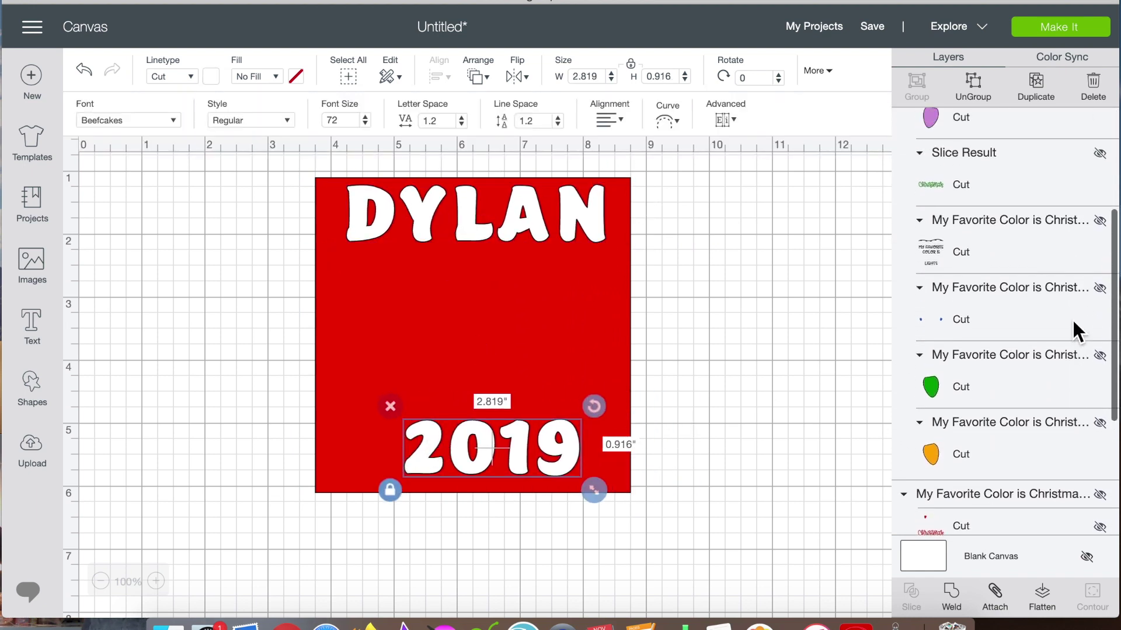
scroll(1072, 317, up, 2)
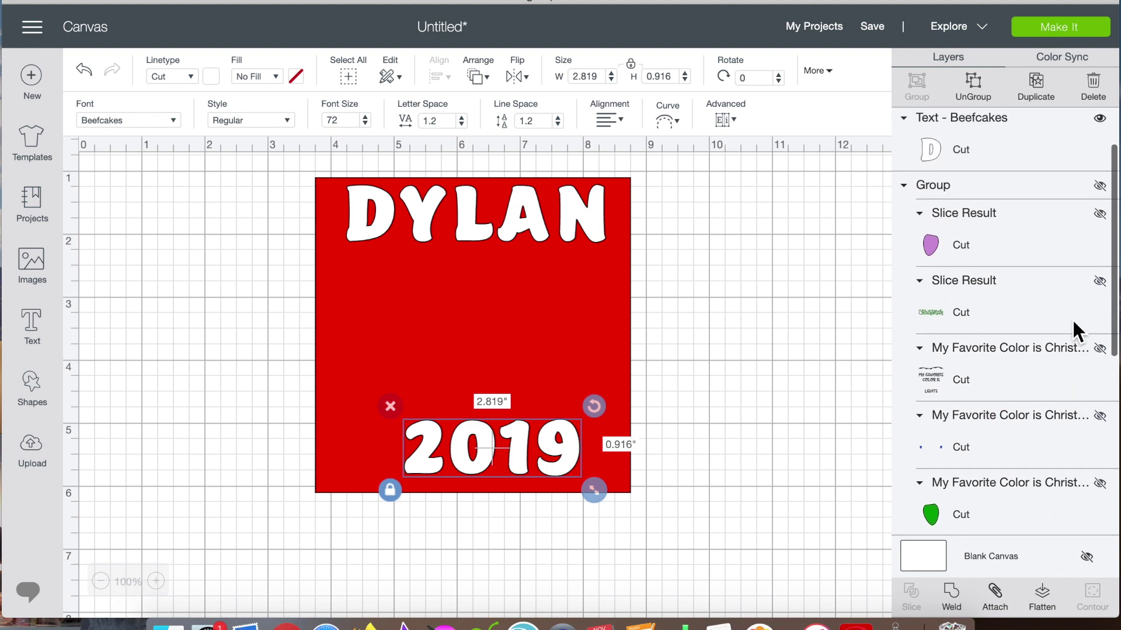
right_click(1102, 182)
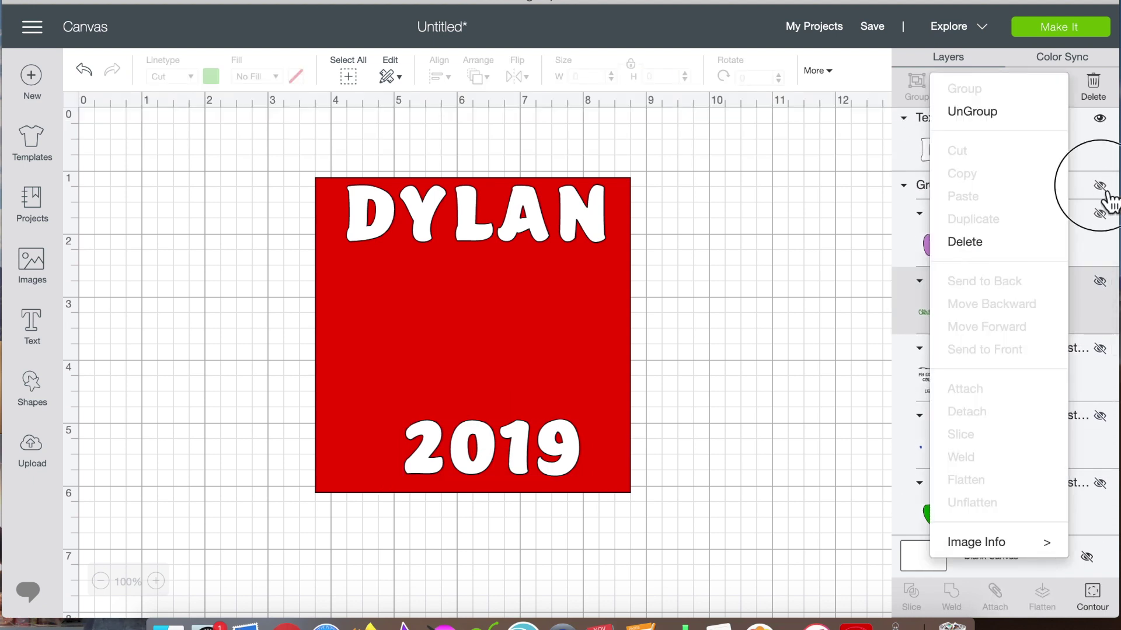
click(1101, 187)
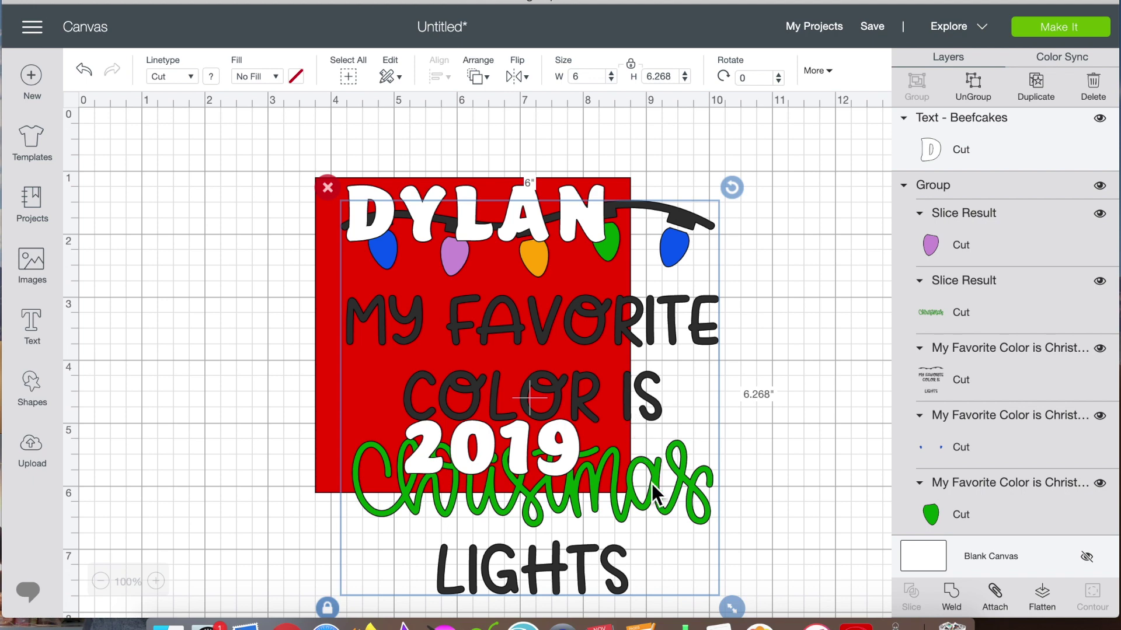
drag(732, 608, 539, 412)
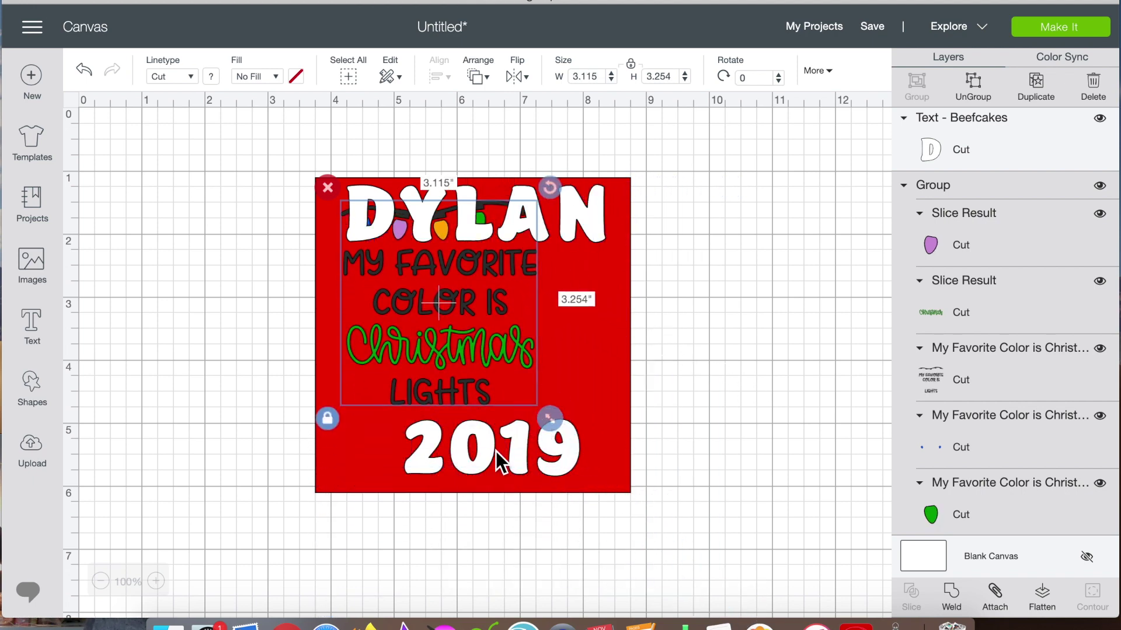
- Shift the 2019 text slightly down and left, and move the Christmas lights design between the name and 2019
click(496, 452)
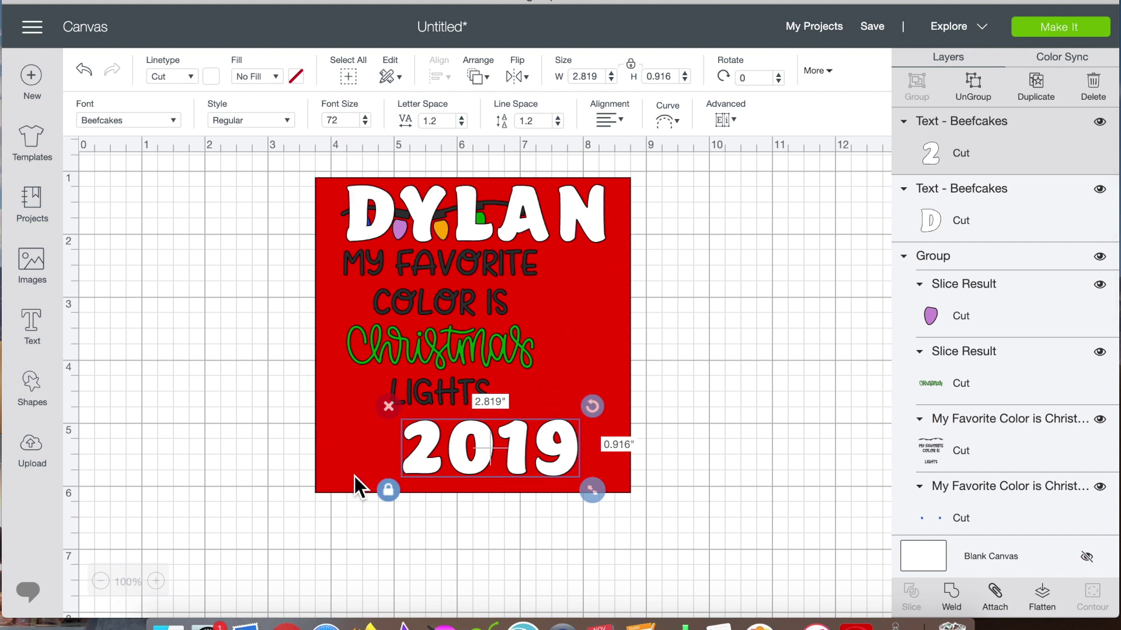
drag(461, 444, 442, 461)
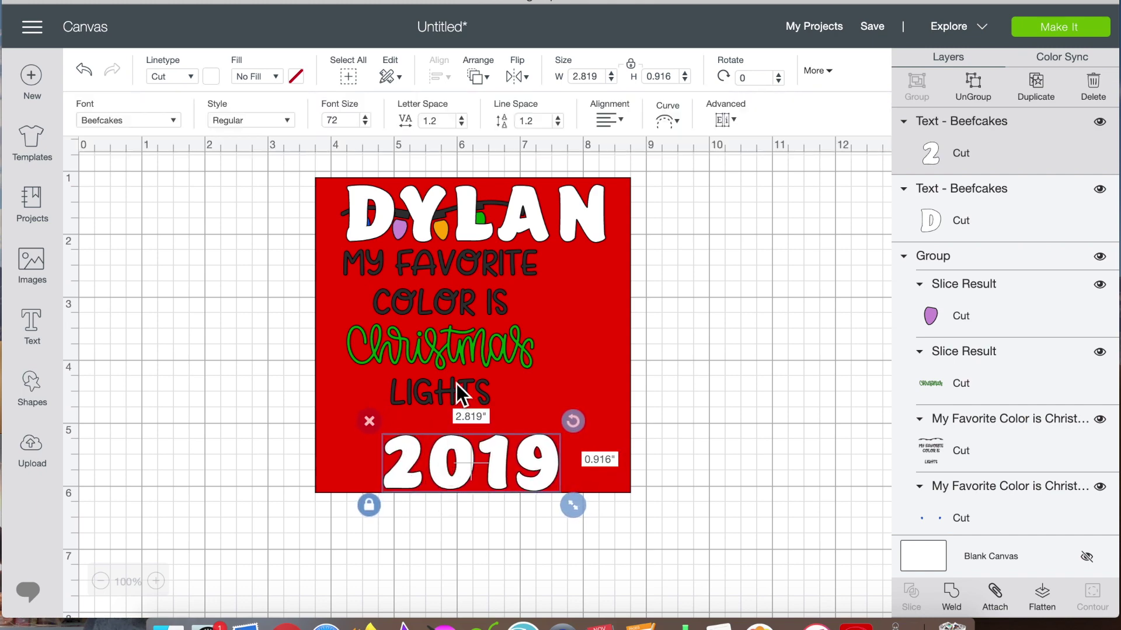
drag(438, 298, 469, 323)
- Shrink the name to about 3.1 inches wide and place it above the string of lights
click(571, 216)
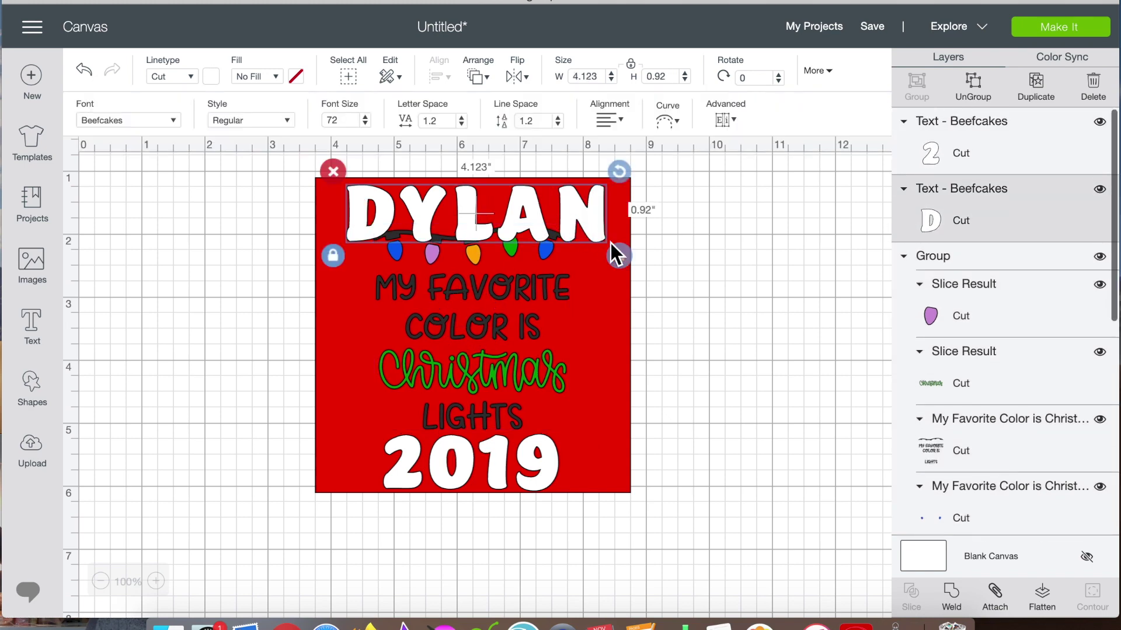
drag(608, 251, 578, 232)
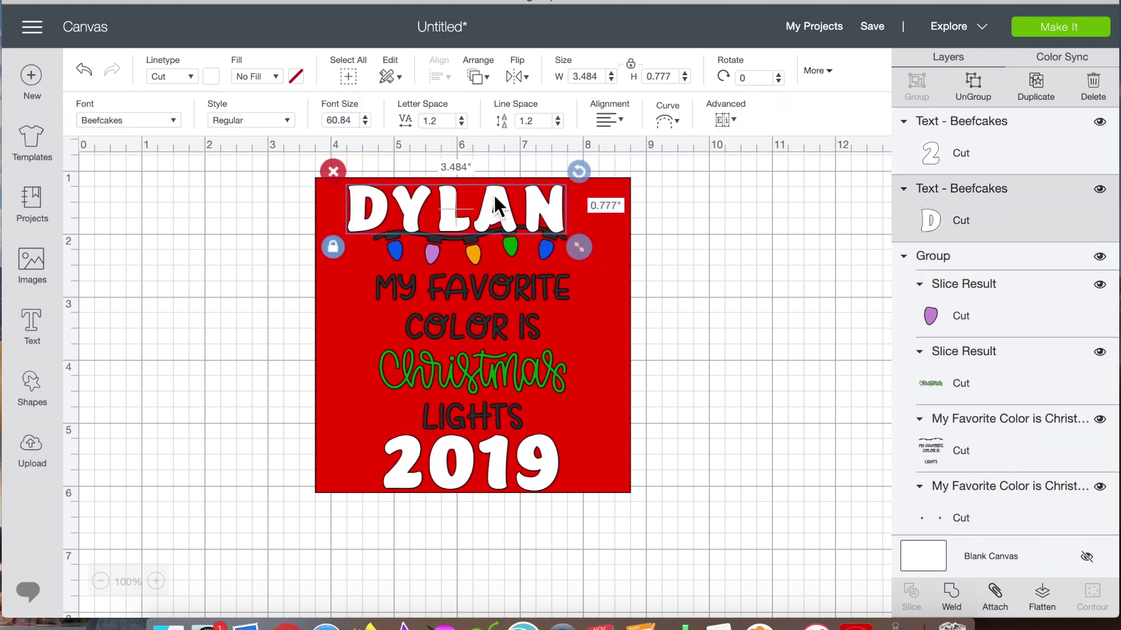
drag(489, 191, 505, 183)
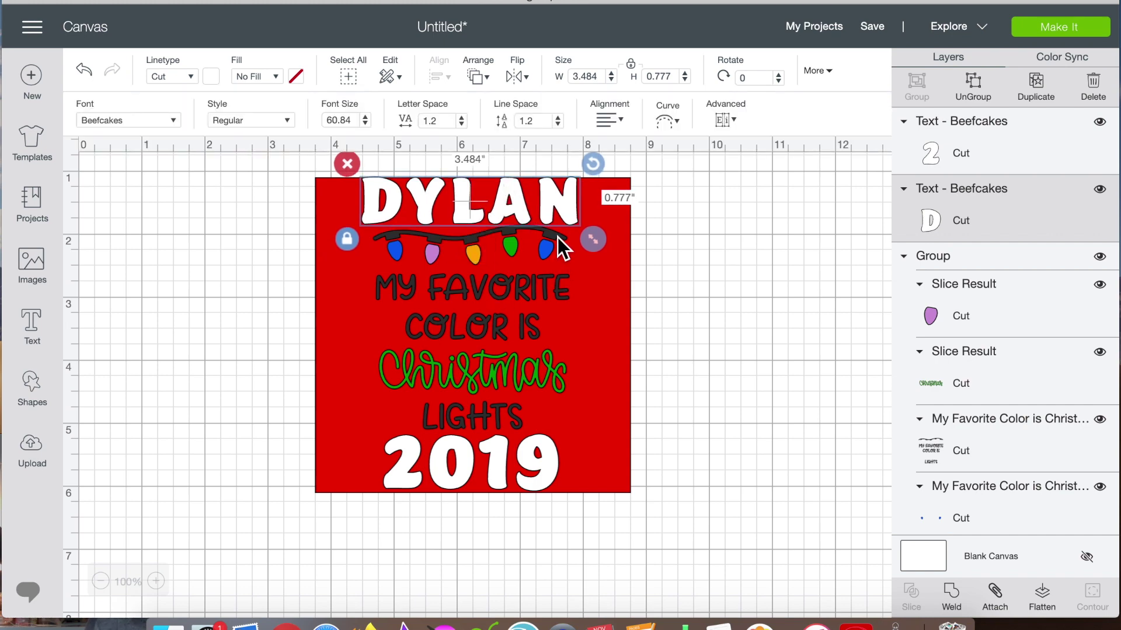
drag(593, 239, 569, 233)
drag(496, 194, 508, 193)
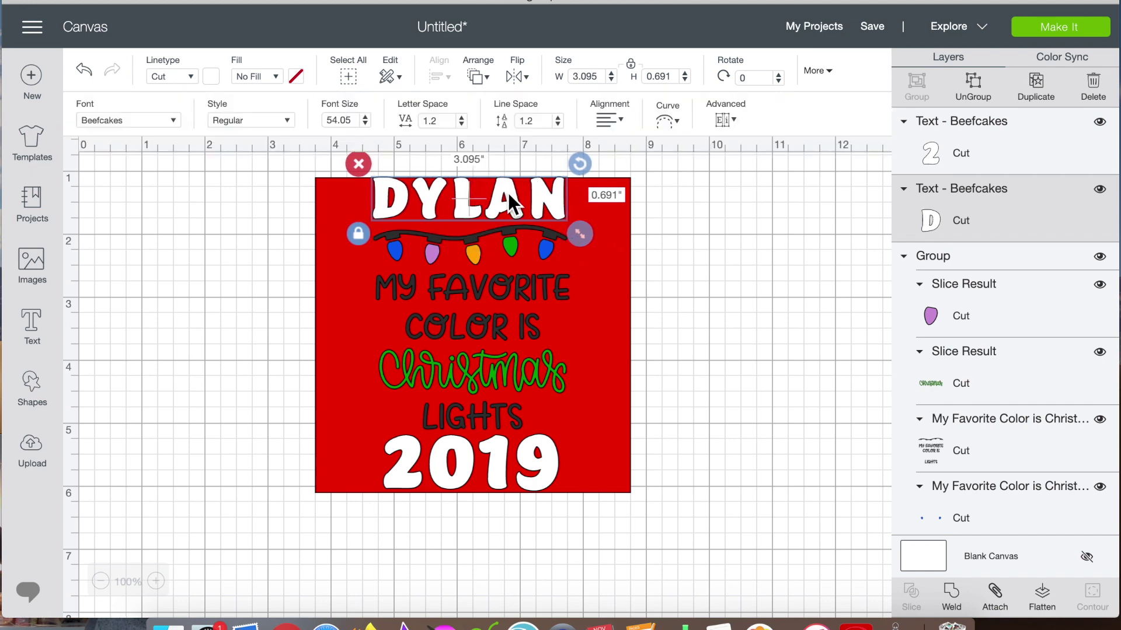
- Set the font size of both the 2019 text and the name to 50
click(534, 455)
drag(575, 511, 529, 469)
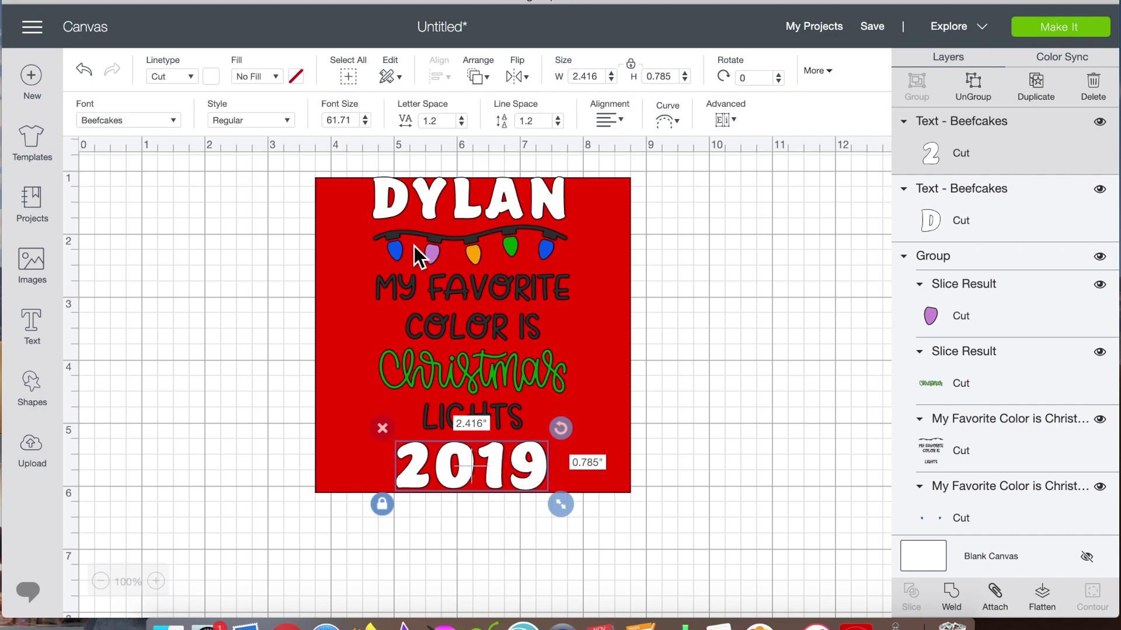
click(357, 121)
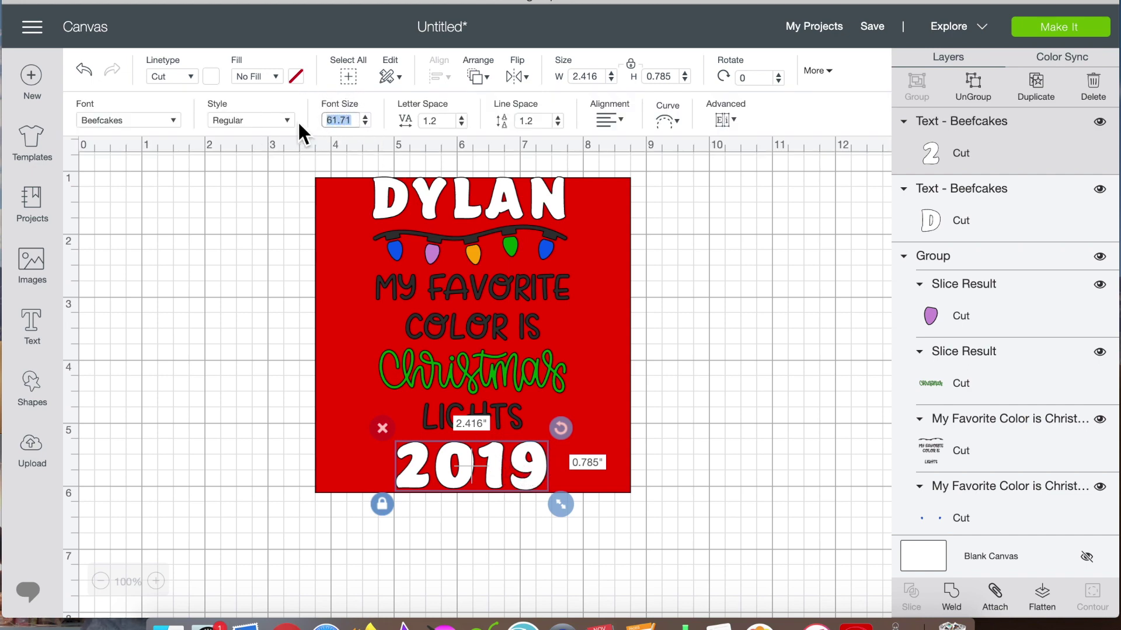
text(50)
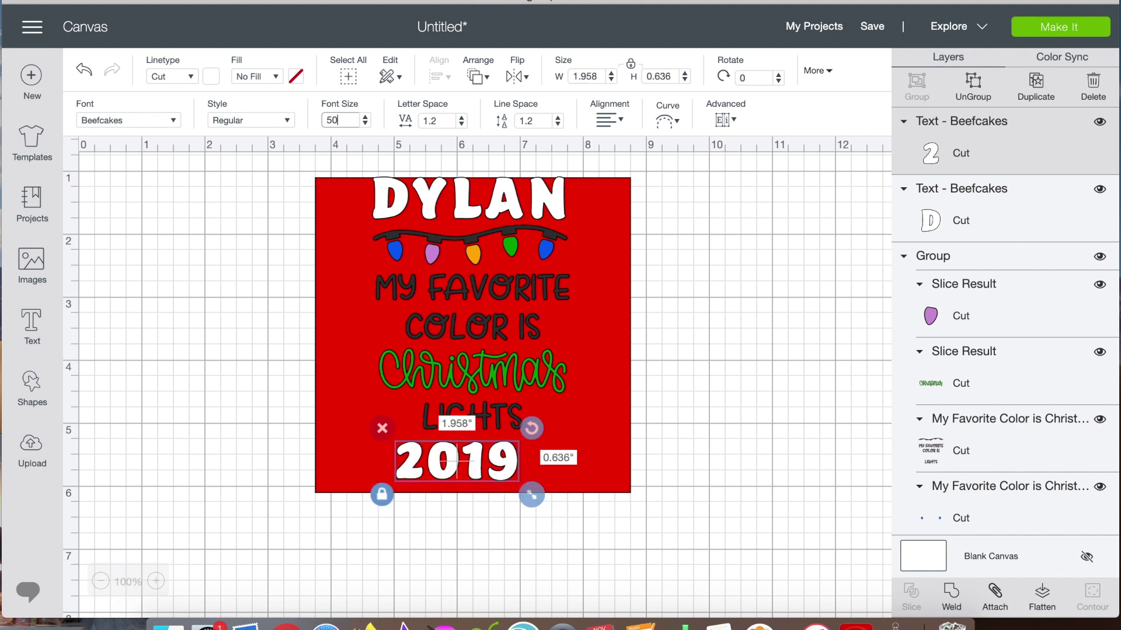
click(440, 194)
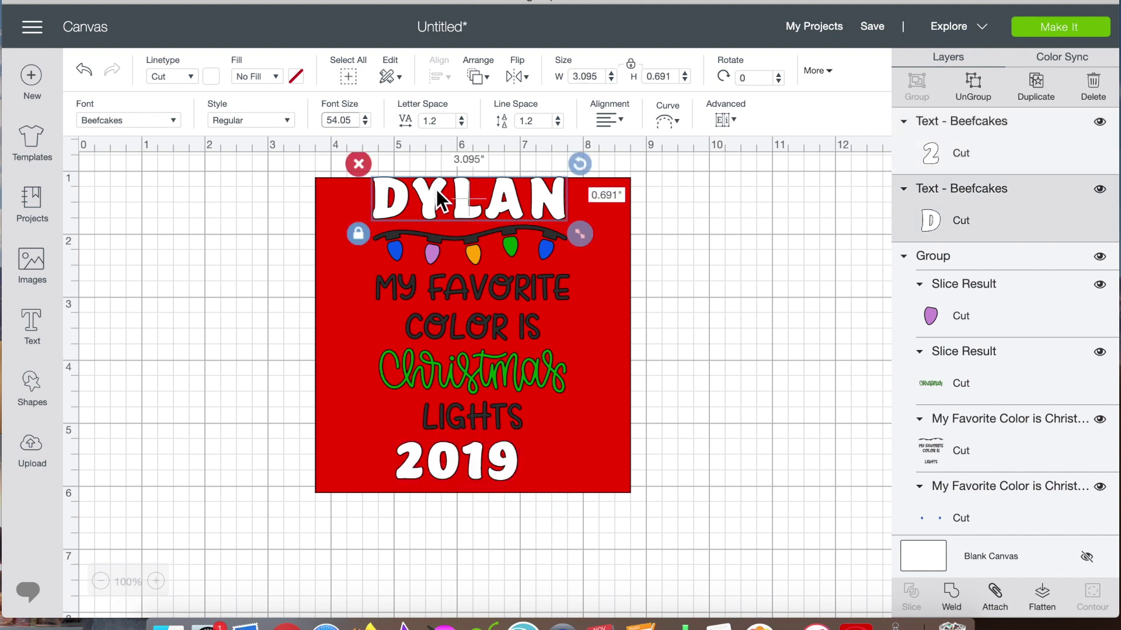
click(357, 124)
text(50)
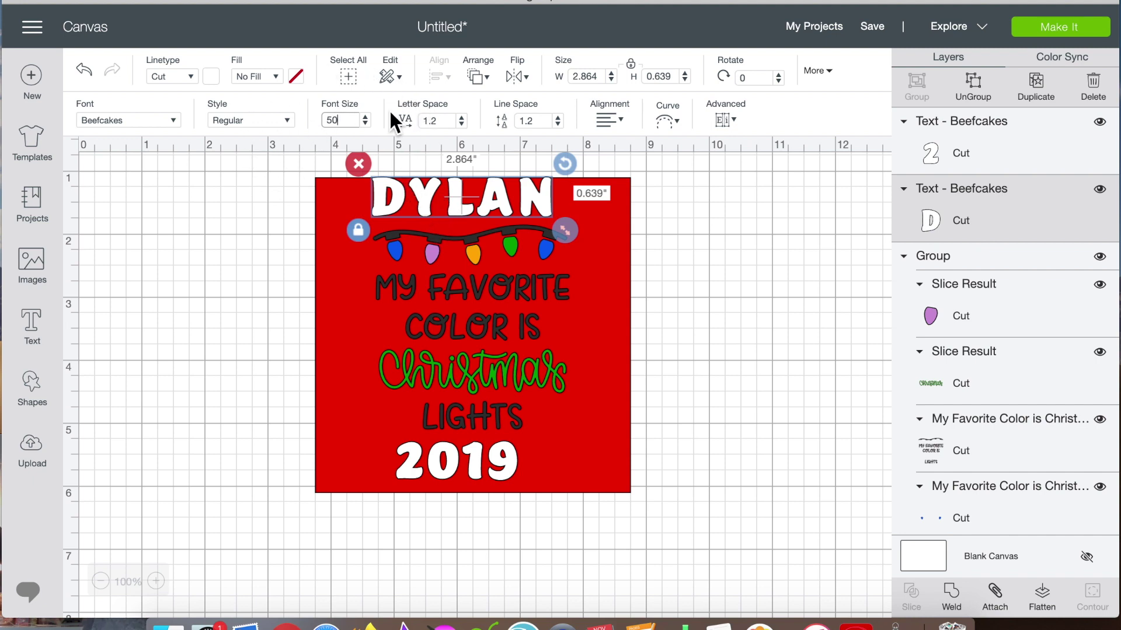
- Select all objects and align them with Center Horizontally
click(358, 79)
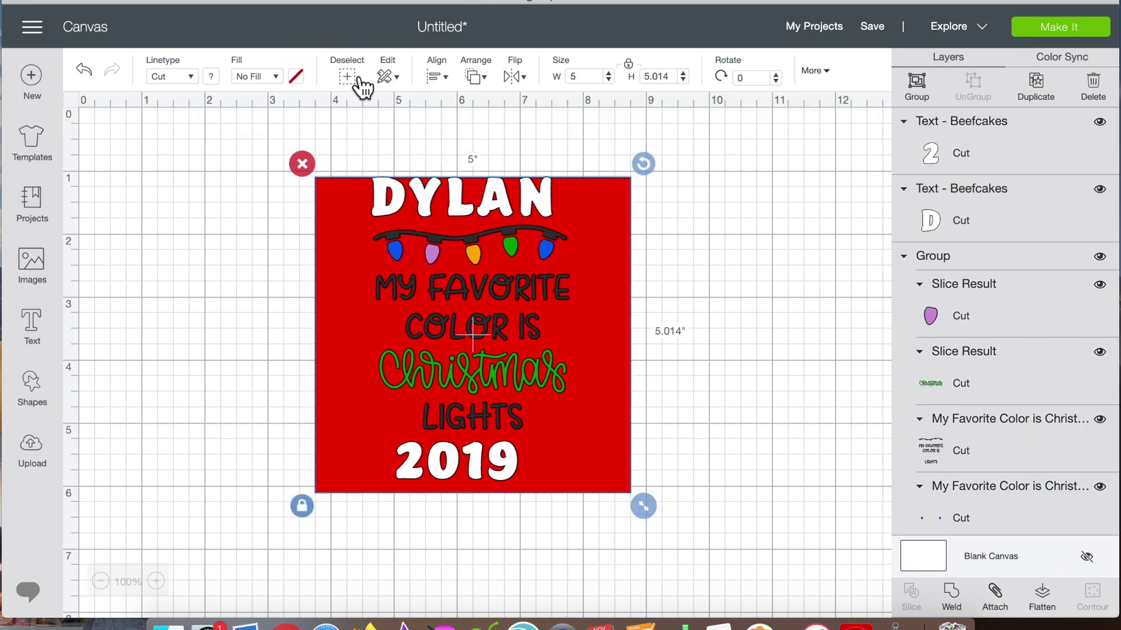
click(448, 78)
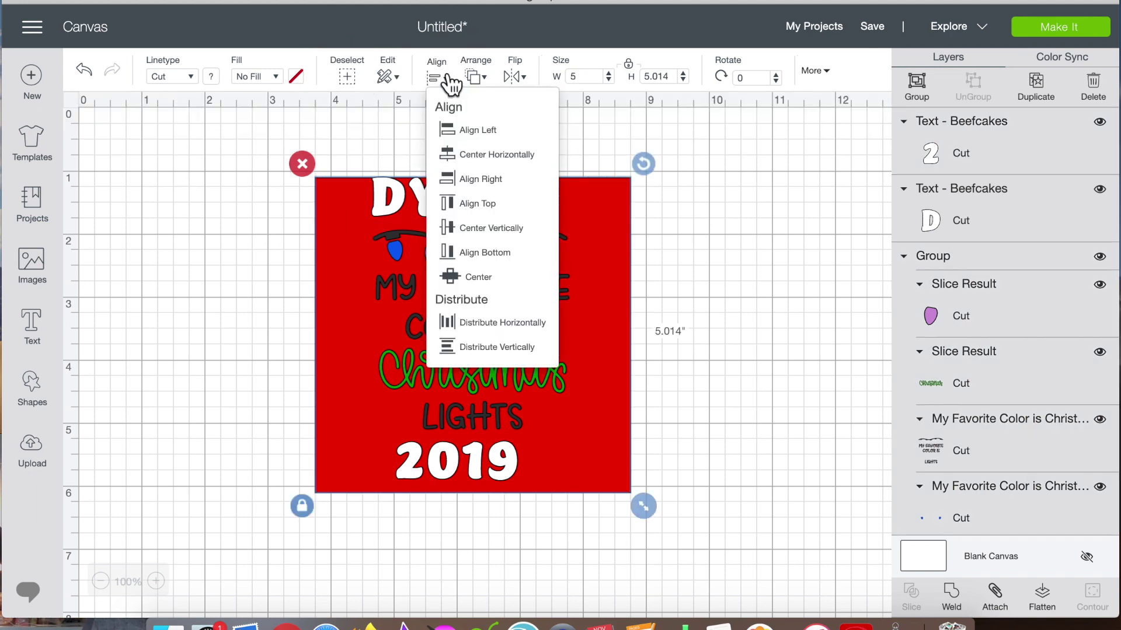
click(450, 156)
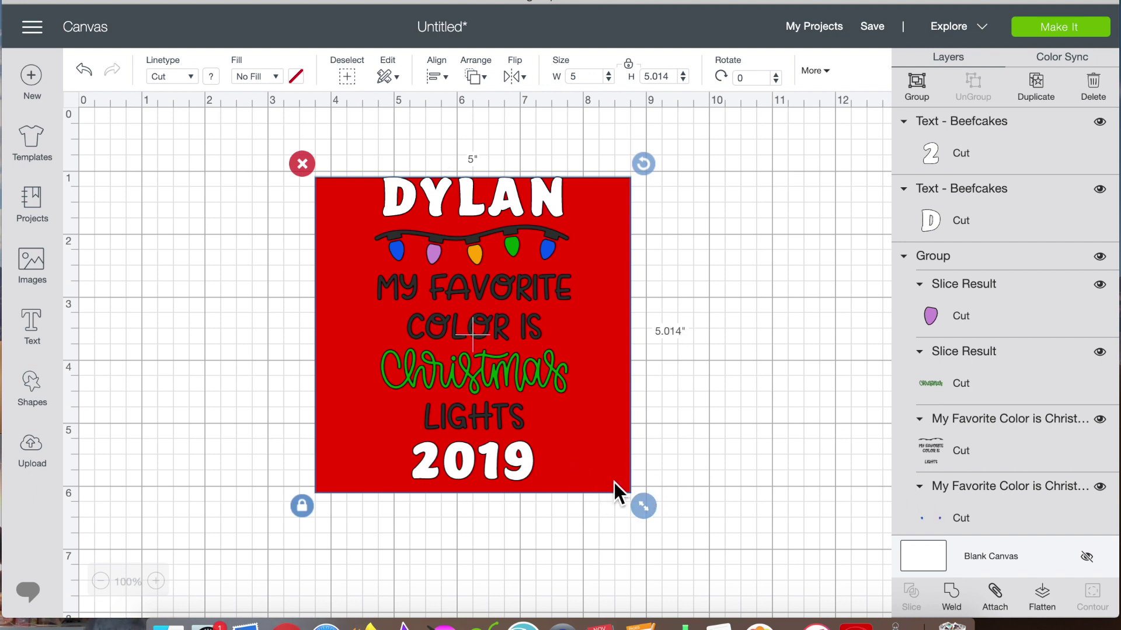
- Hide the red square and the grouped Christmas lights design, leaving only the name and 2019 visible
scroll(1009, 480, down, 5)
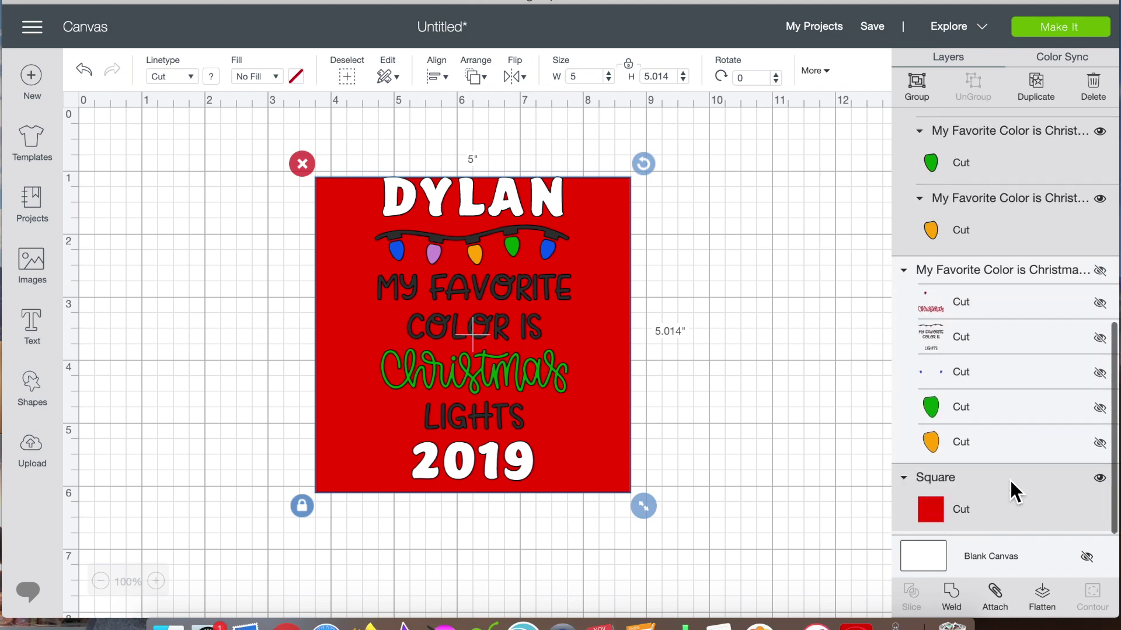
click(1102, 481)
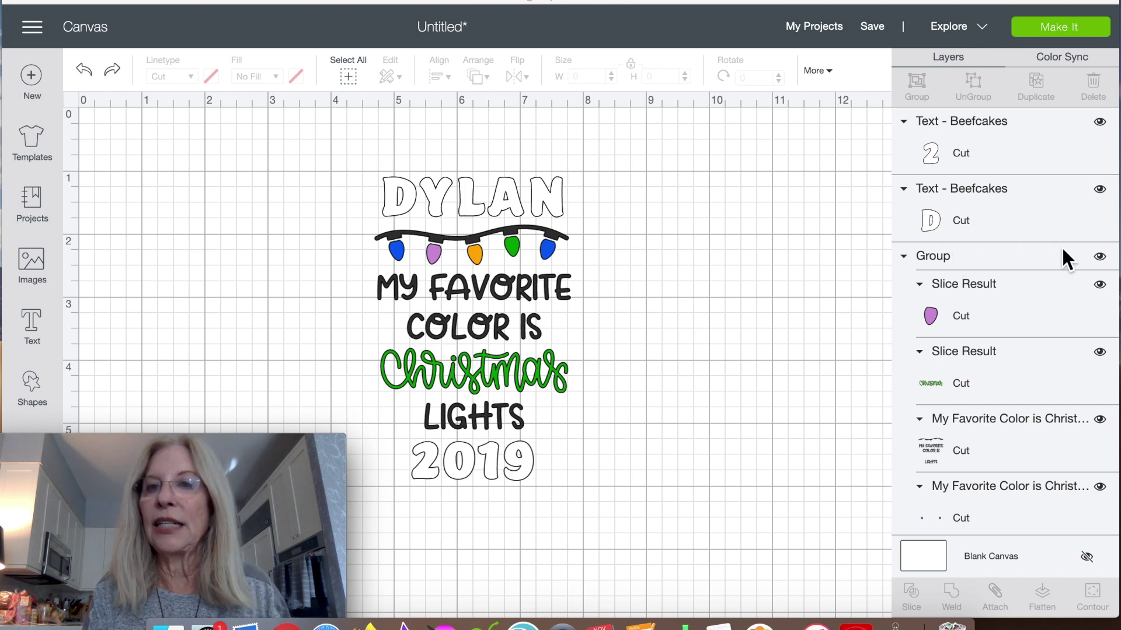
click(1099, 257)
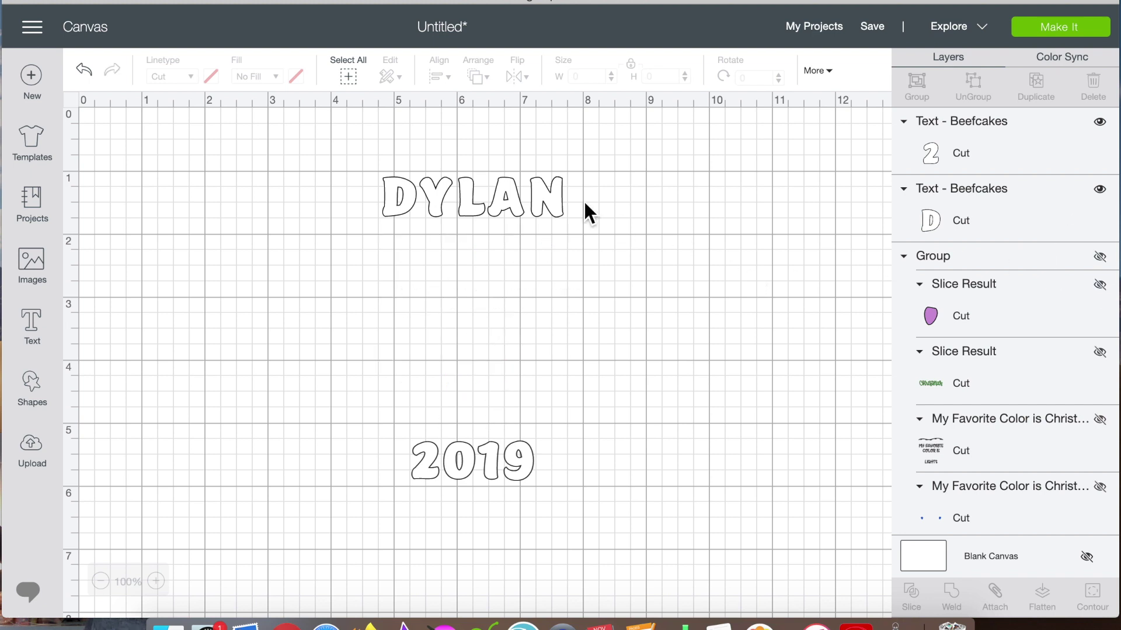
- Attach the name and the 2019 text to each other and unhide the Christmas lights group
click(357, 85)
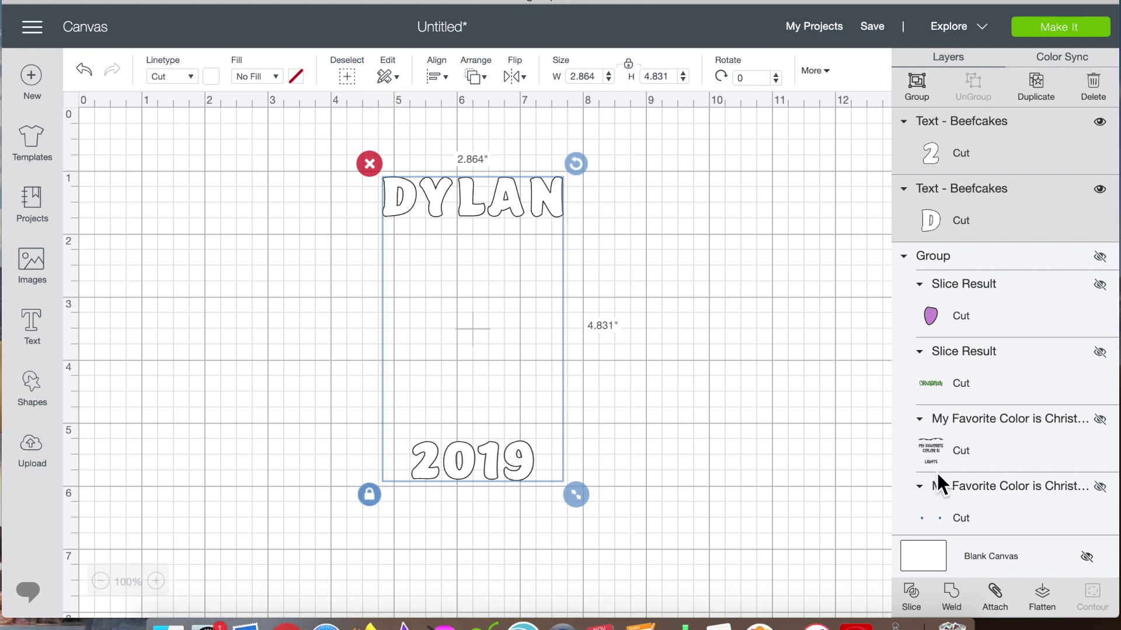
click(997, 594)
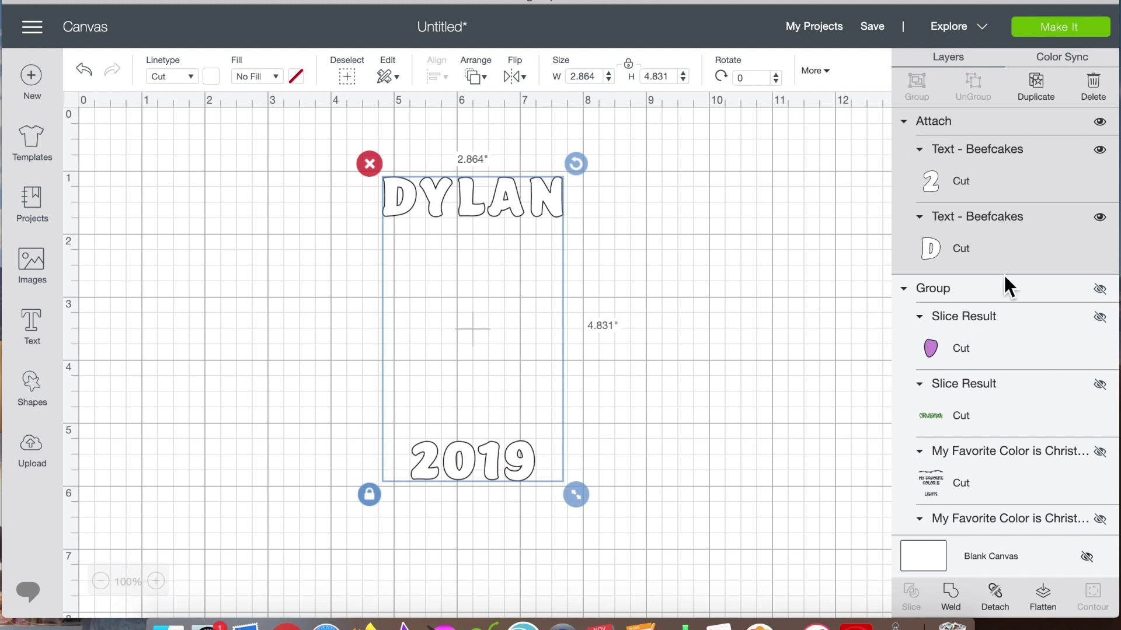
click(1100, 289)
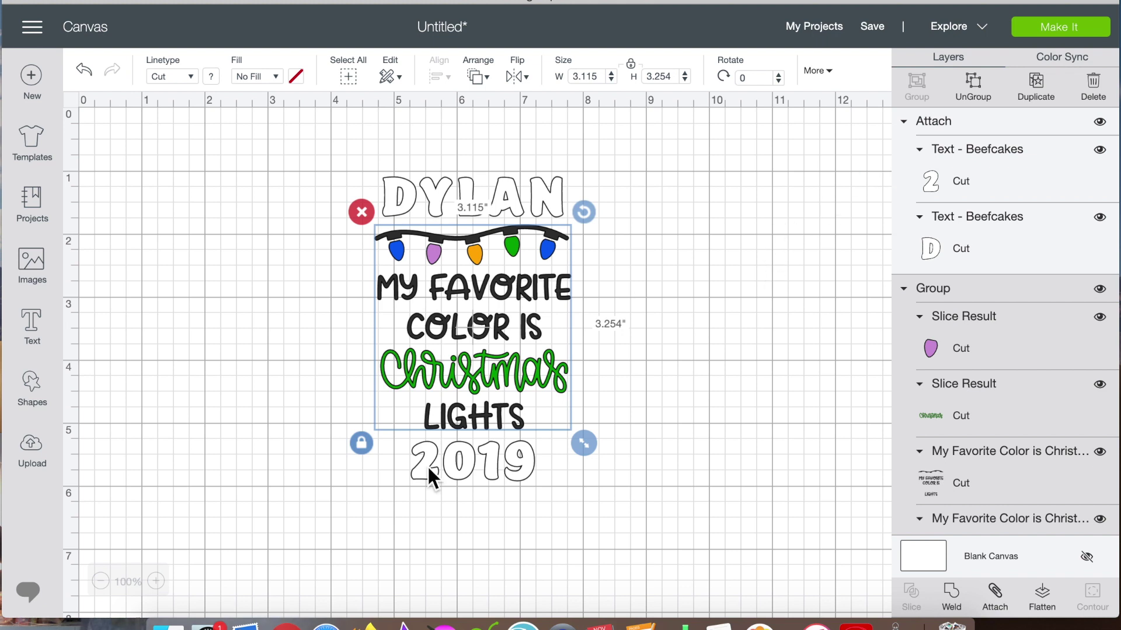
click(52, 629)
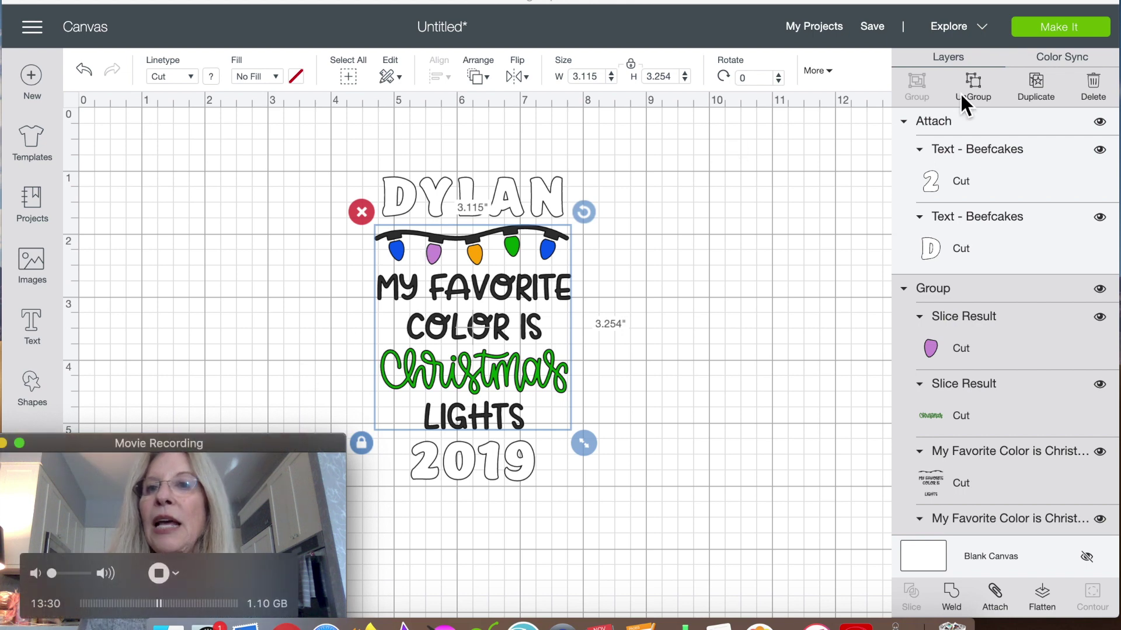
- Sync all the design's colours to orange with Color Sync
click(1071, 63)
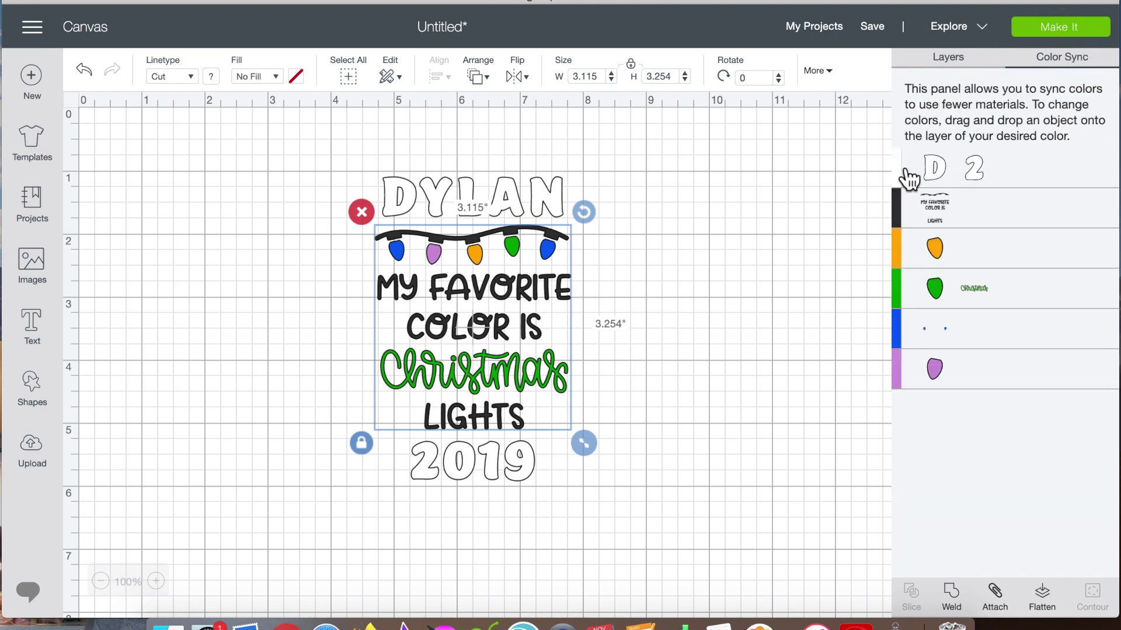
drag(902, 167, 901, 251)
mouse_move(900, 159)
mouse_down()
mouse_move(900, 198)
mouse_move(899, 169)
mouse_up()
drag(899, 248, 898, 179)
drag(901, 245, 899, 181)
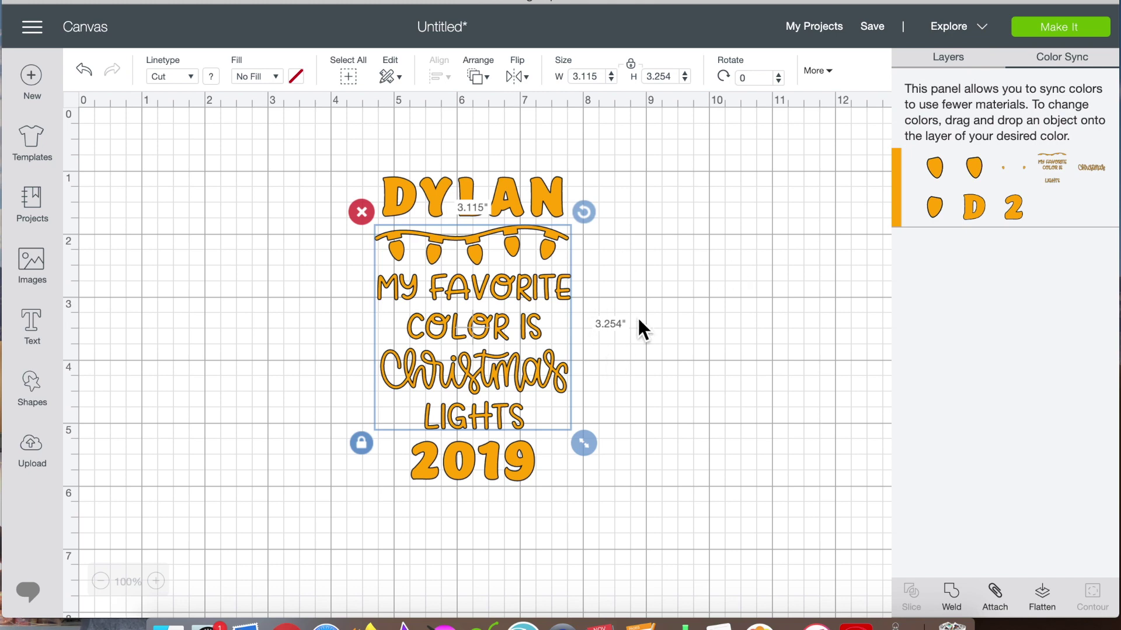
- Open the cutting mat preview and move the phrase to the mat's lower right and the Christmas word to its lower left
click(1063, 29)
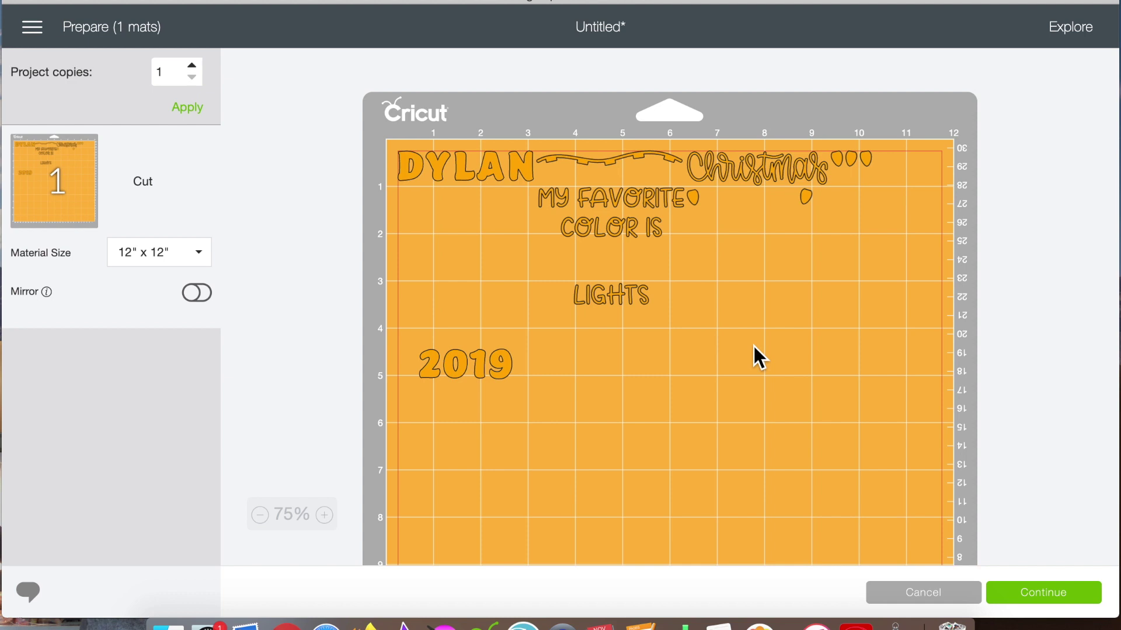
scroll(754, 346, down, 3)
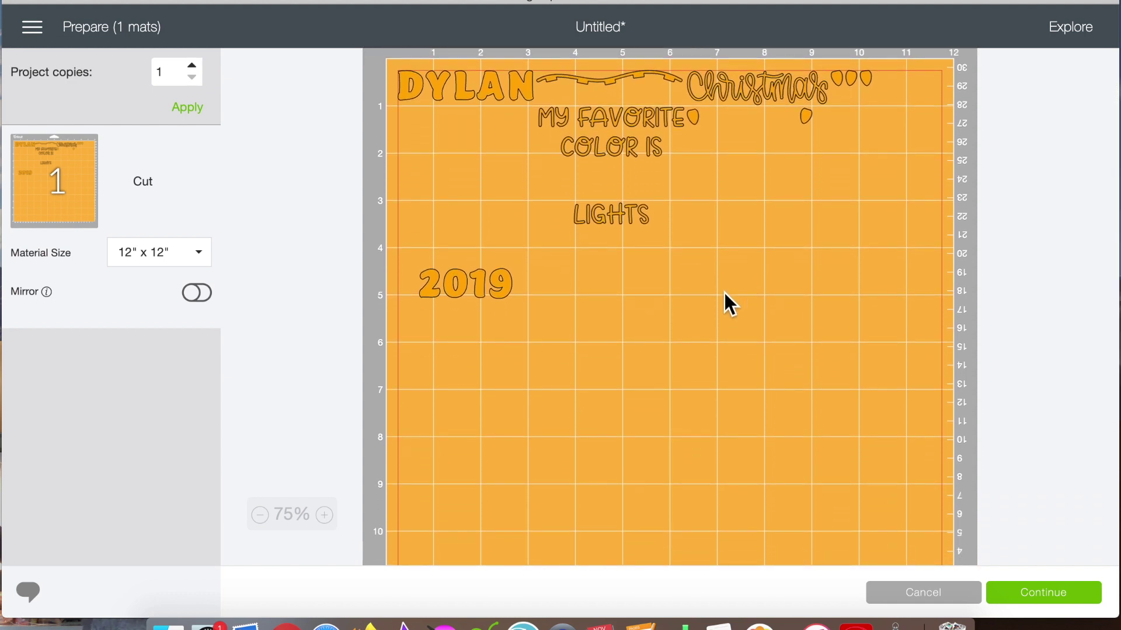
drag(615, 132, 847, 429)
scroll(705, 303, up, 5)
drag(776, 149, 528, 450)
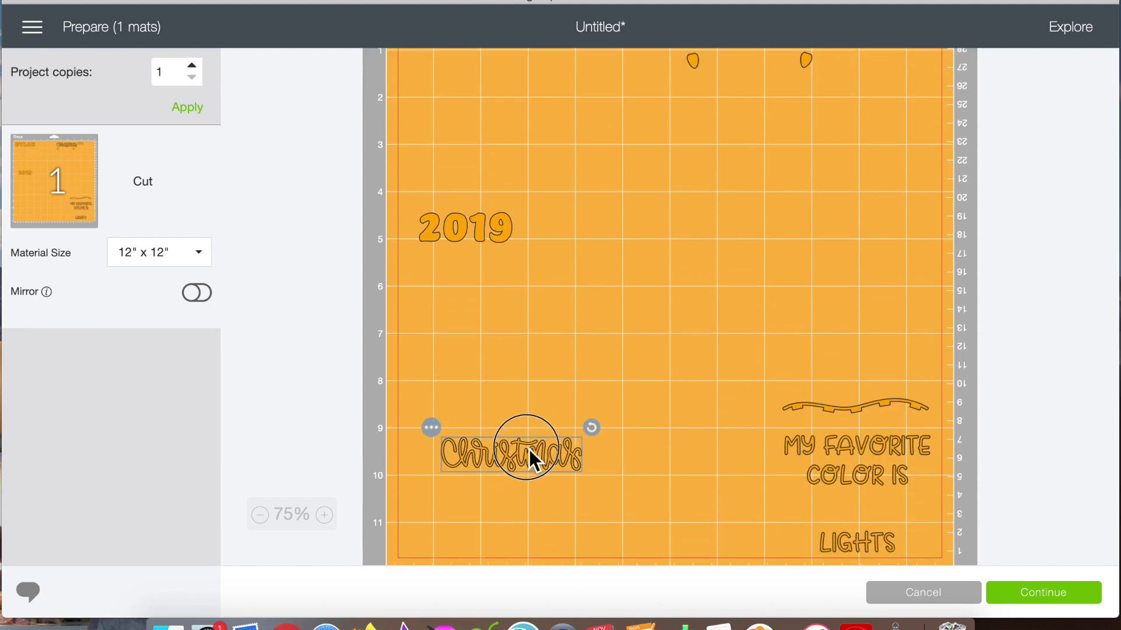
- Spread the light bulbs apart across the upper right half of the mat and turn on Mirror
scroll(687, 298, up, 3)
drag(803, 153, 863, 295)
click(865, 116)
drag(878, 218, 707, 224)
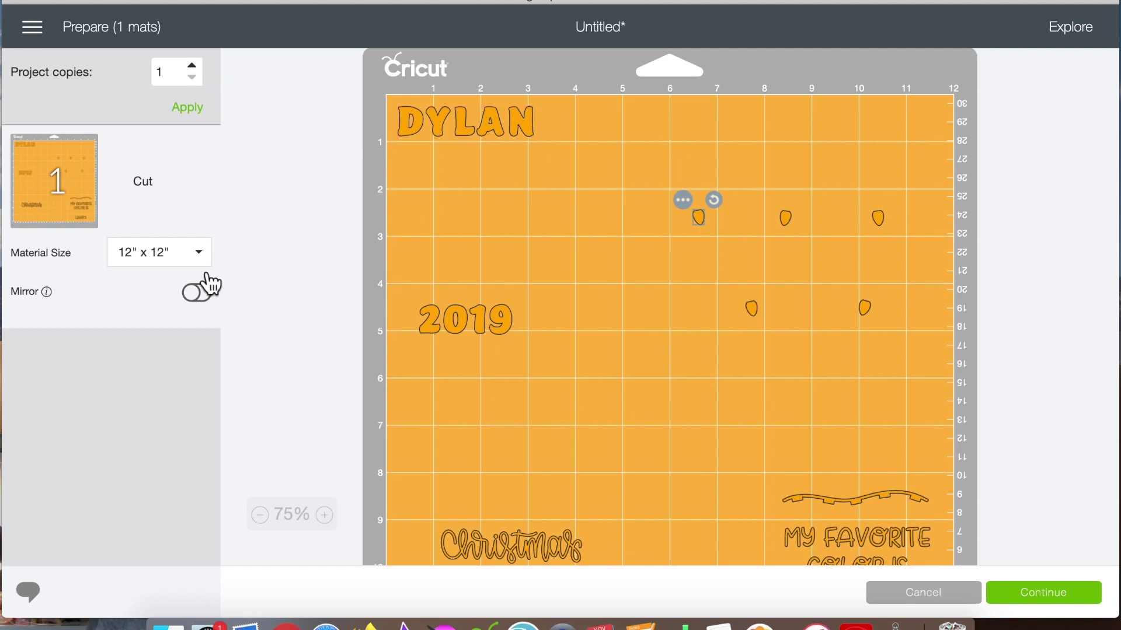
click(197, 294)
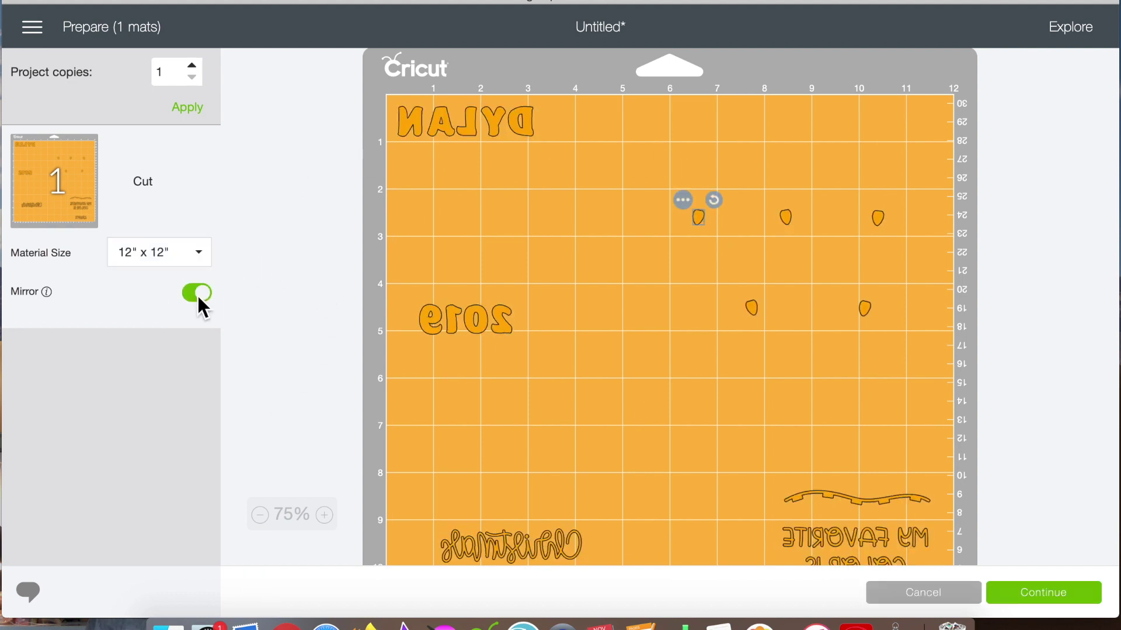
- Move the 'My Favorite Color Is Lights' phrase with its light string to a new mat with black as the material colour
scroll(844, 359, down, 5)
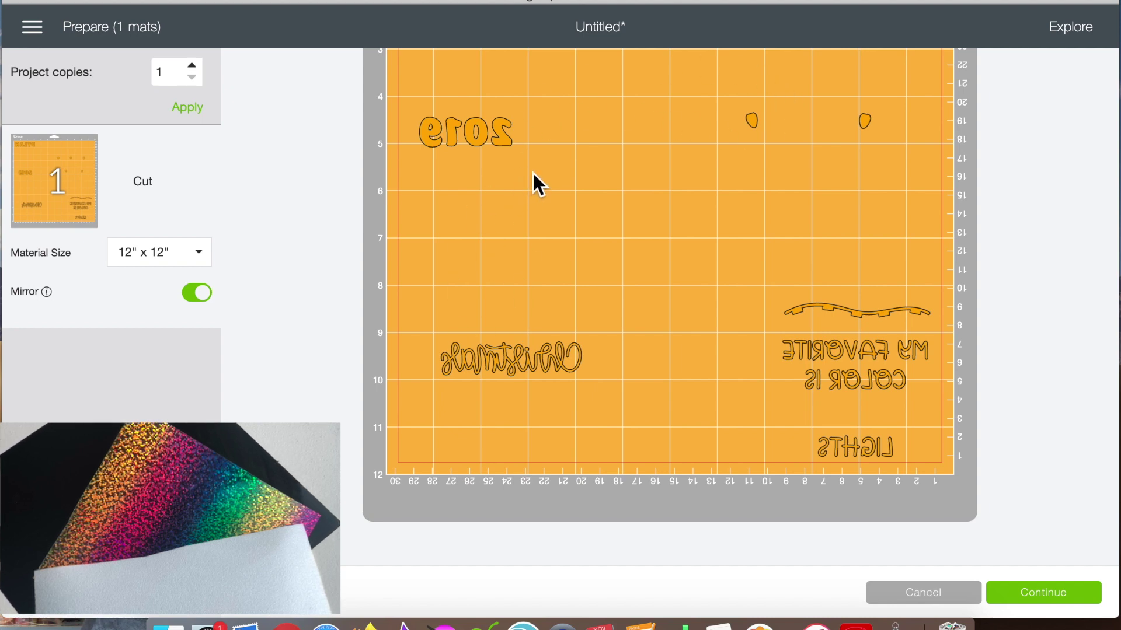
scroll(533, 174, up, 2)
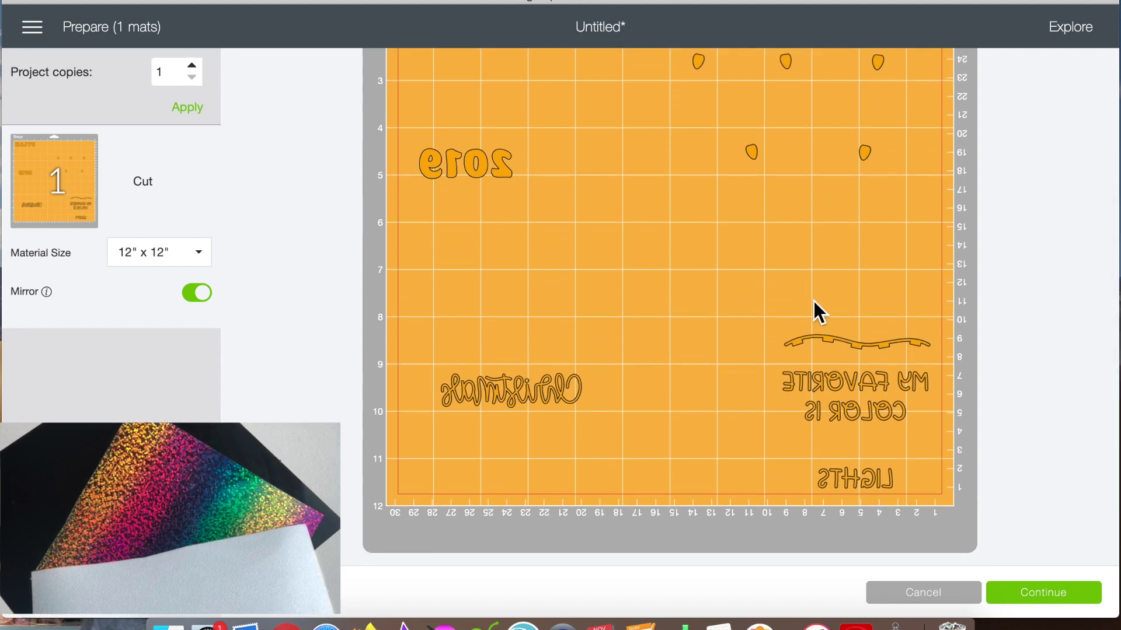
click(824, 342)
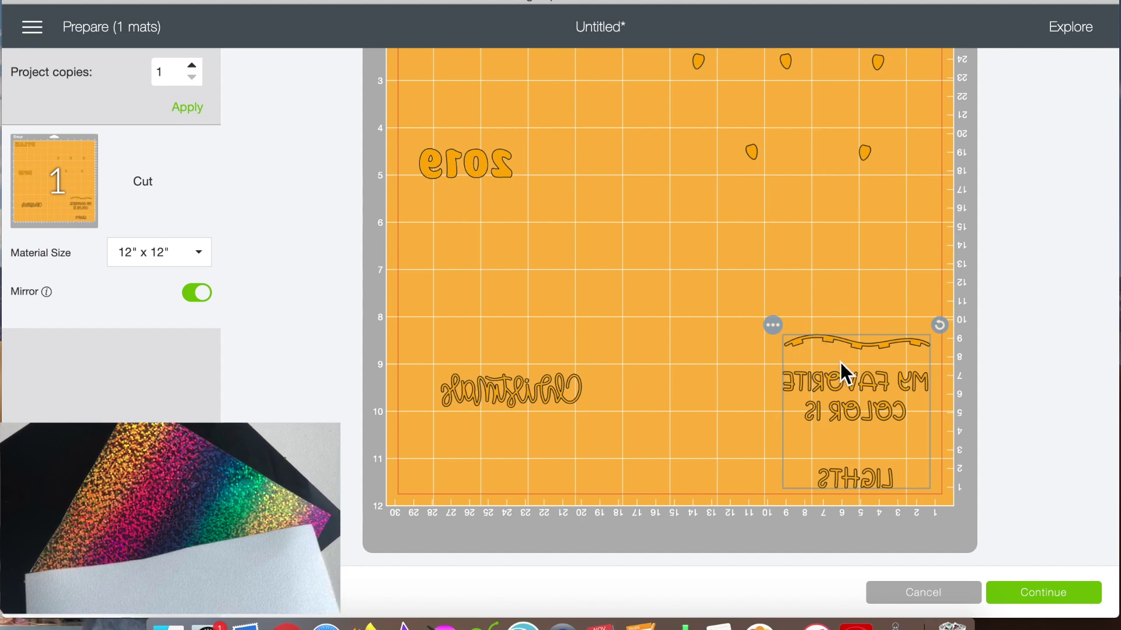
click(776, 326)
click(769, 354)
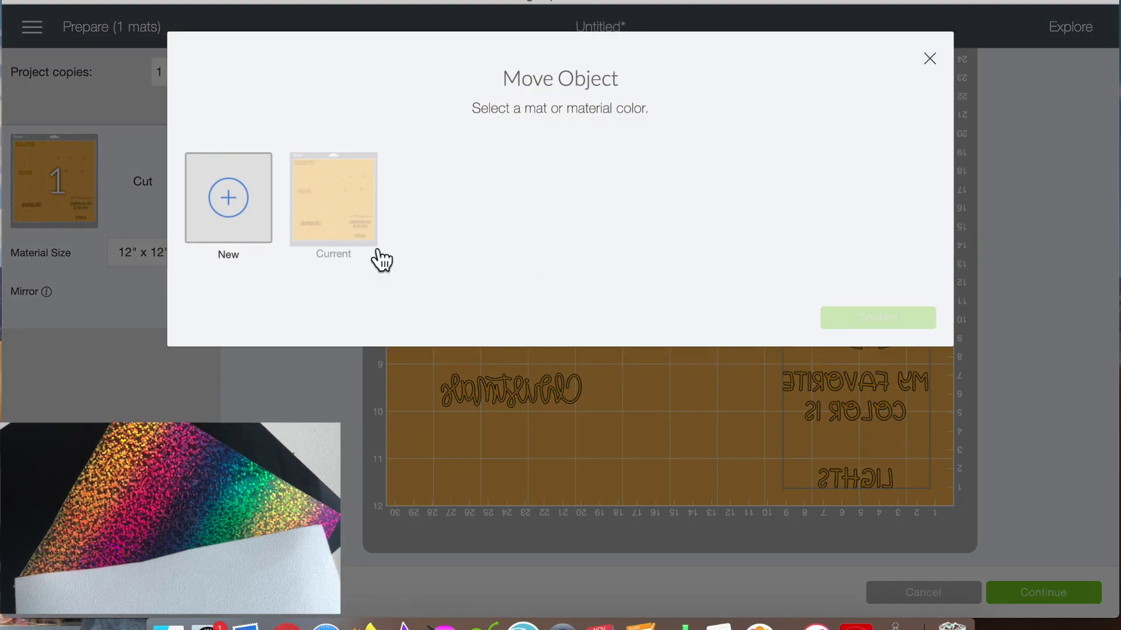
click(233, 205)
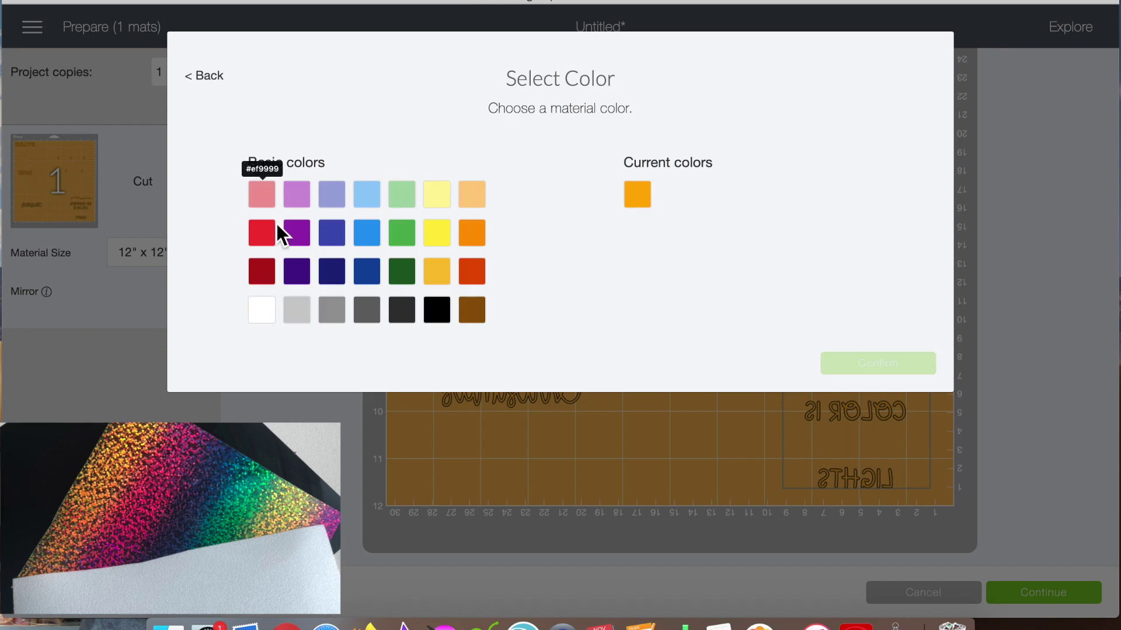
click(442, 320)
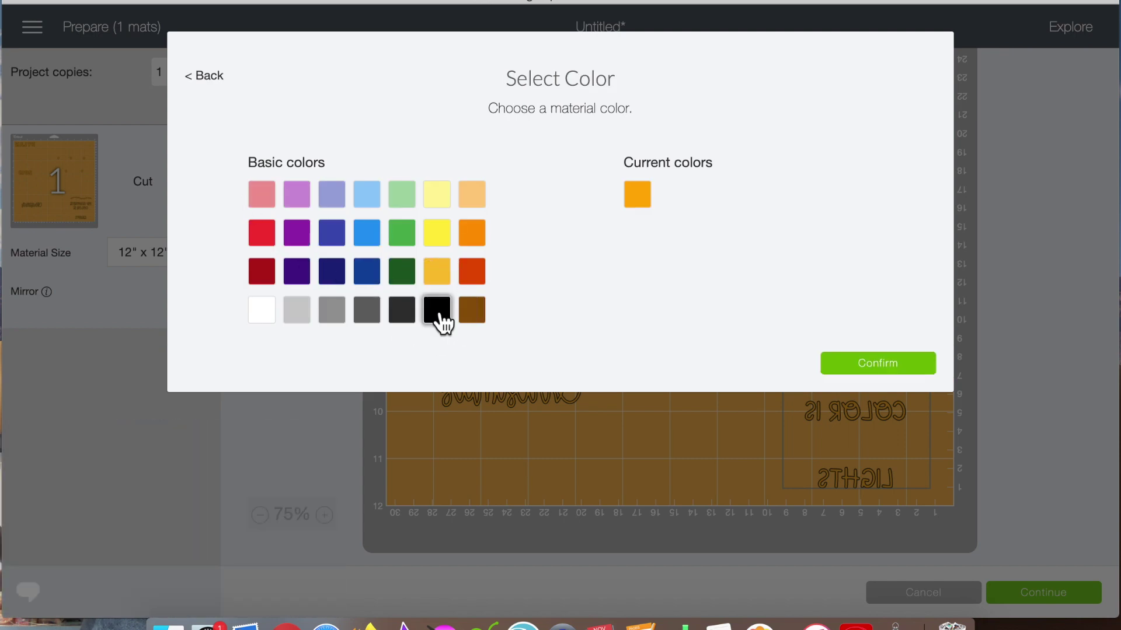
click(876, 365)
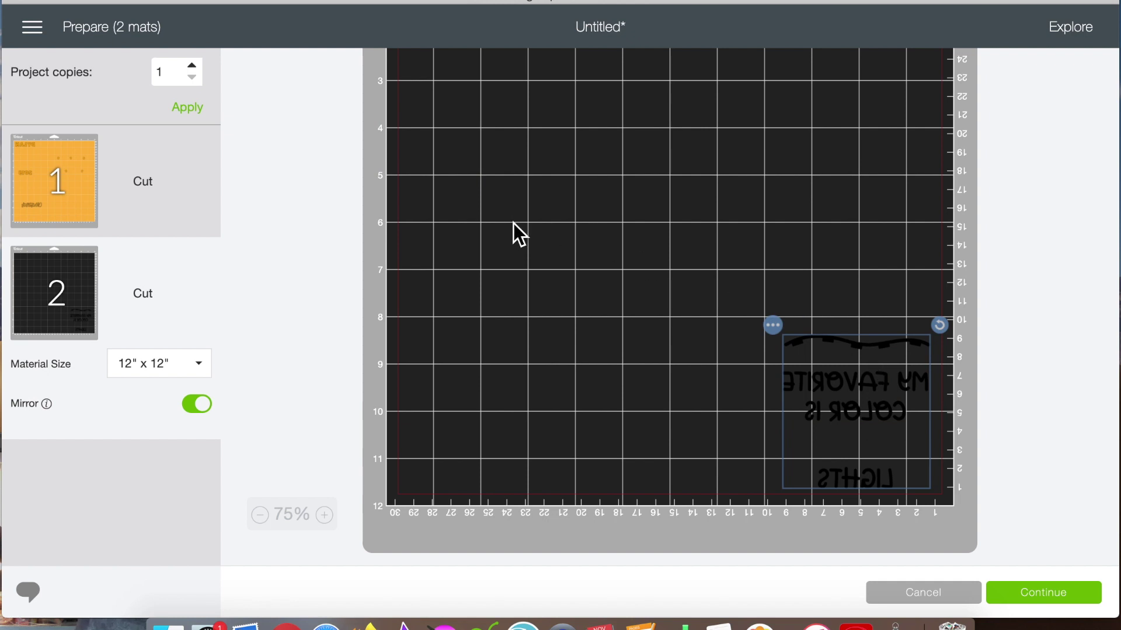
- Reposition the phrase in the upper left corner of the black mat and redisplay that mat to check the layout
scroll(513, 223, up, 4)
scroll(513, 223, down, 3)
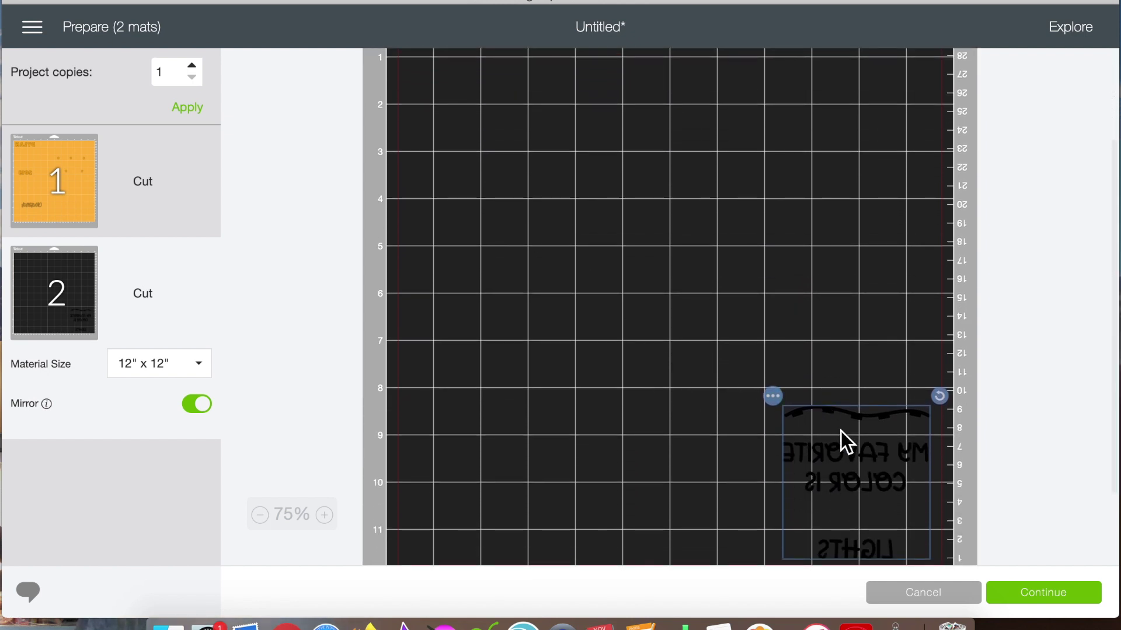
drag(834, 438, 490, 117)
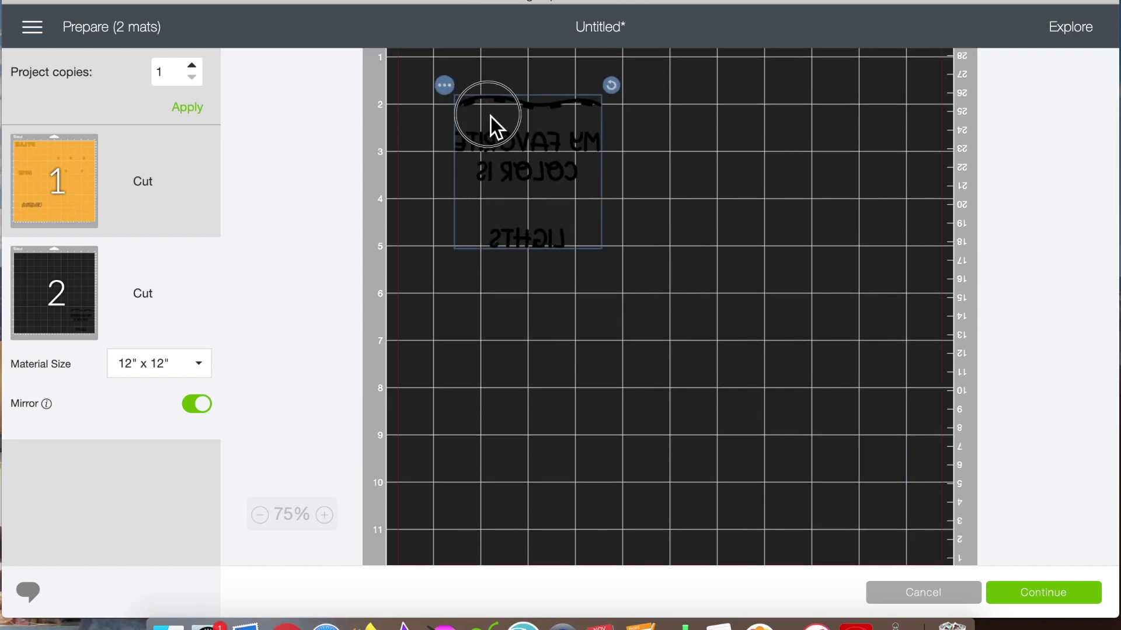
scroll(663, 179, up, 3)
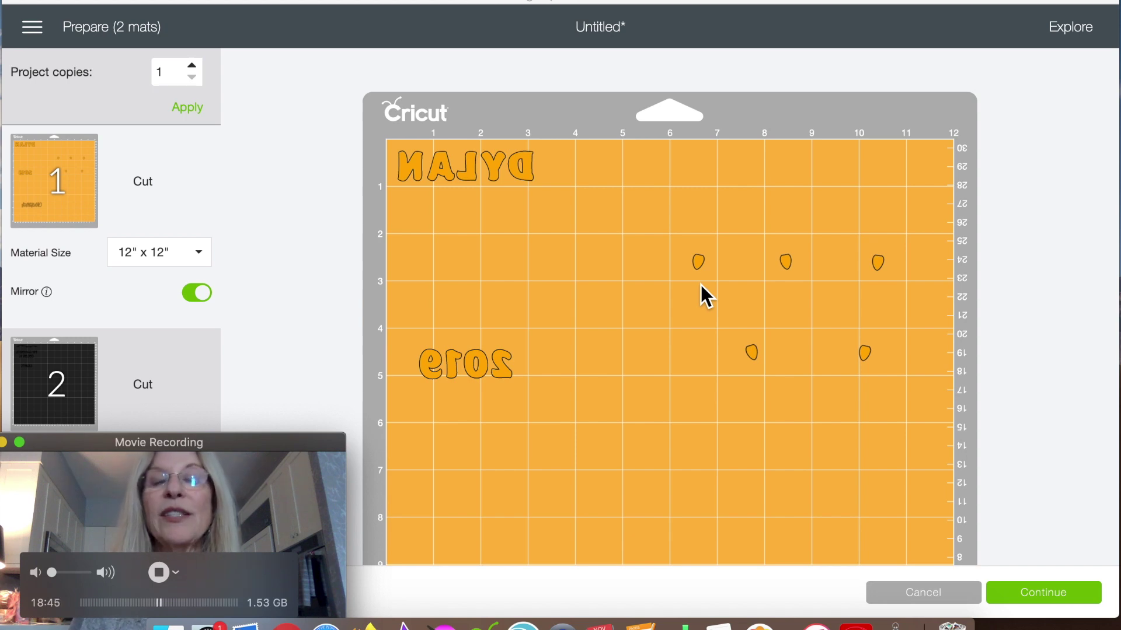
click(86, 385)
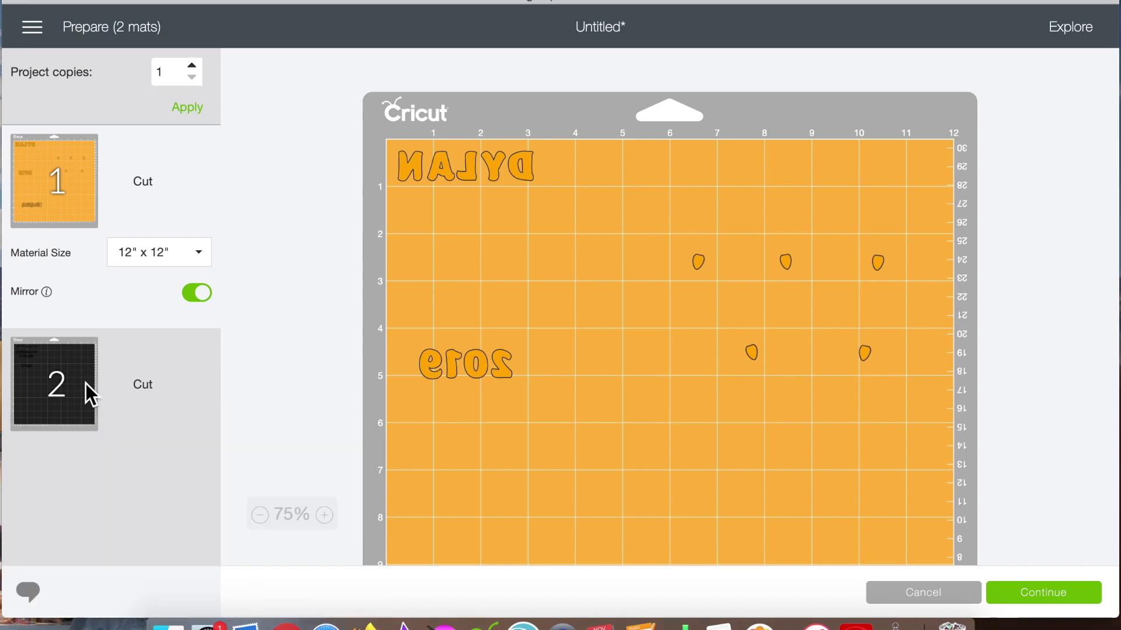
click(87, 385)
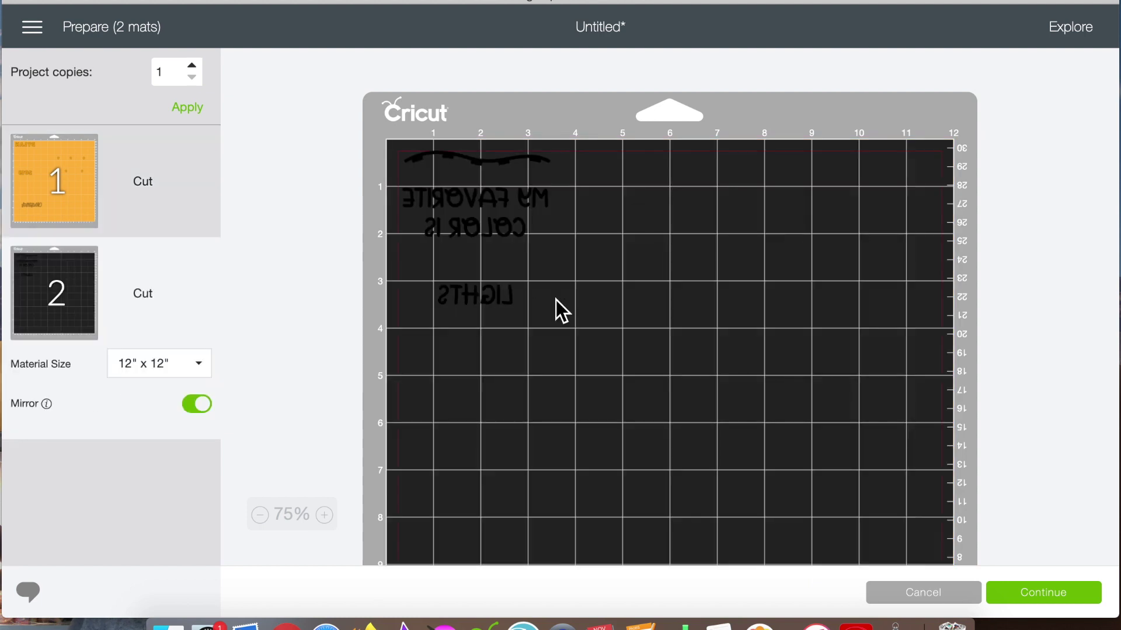